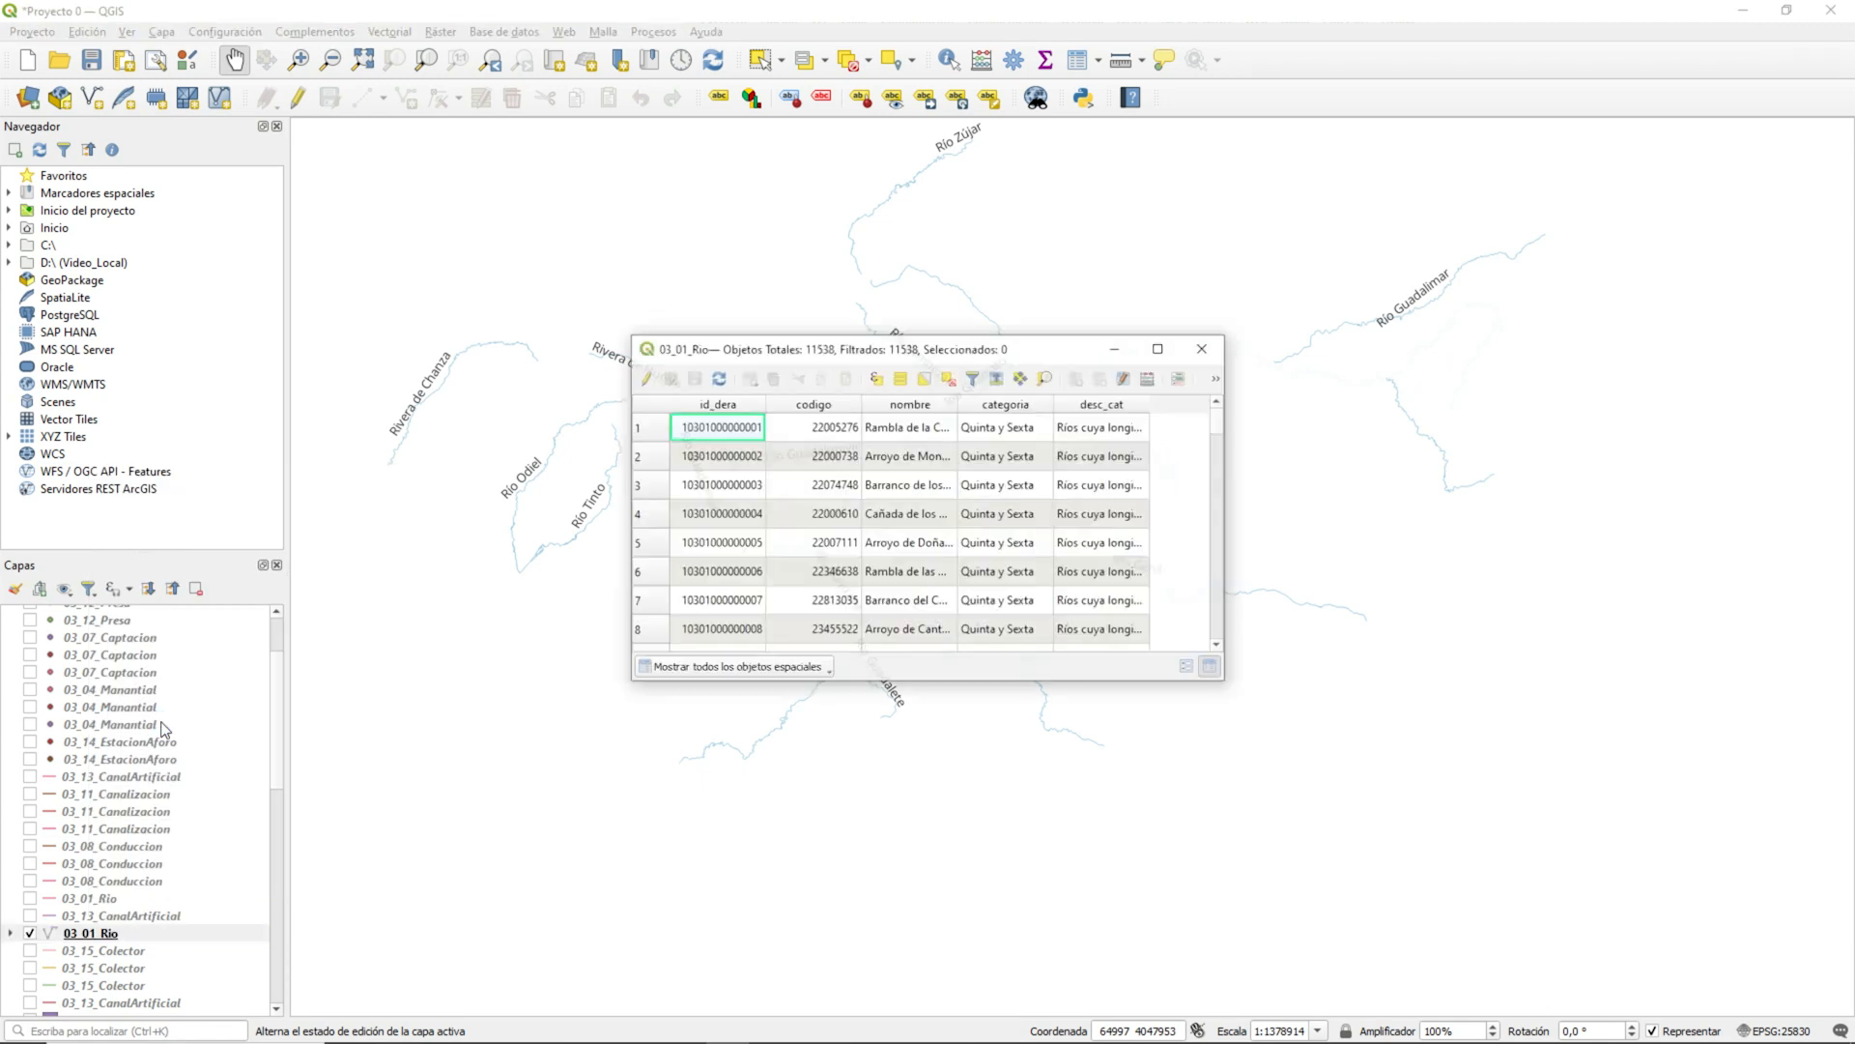
Step: Enlarge the 03_01_Rio attribute table and browse through its river records
drag(908, 351, 661, 223)
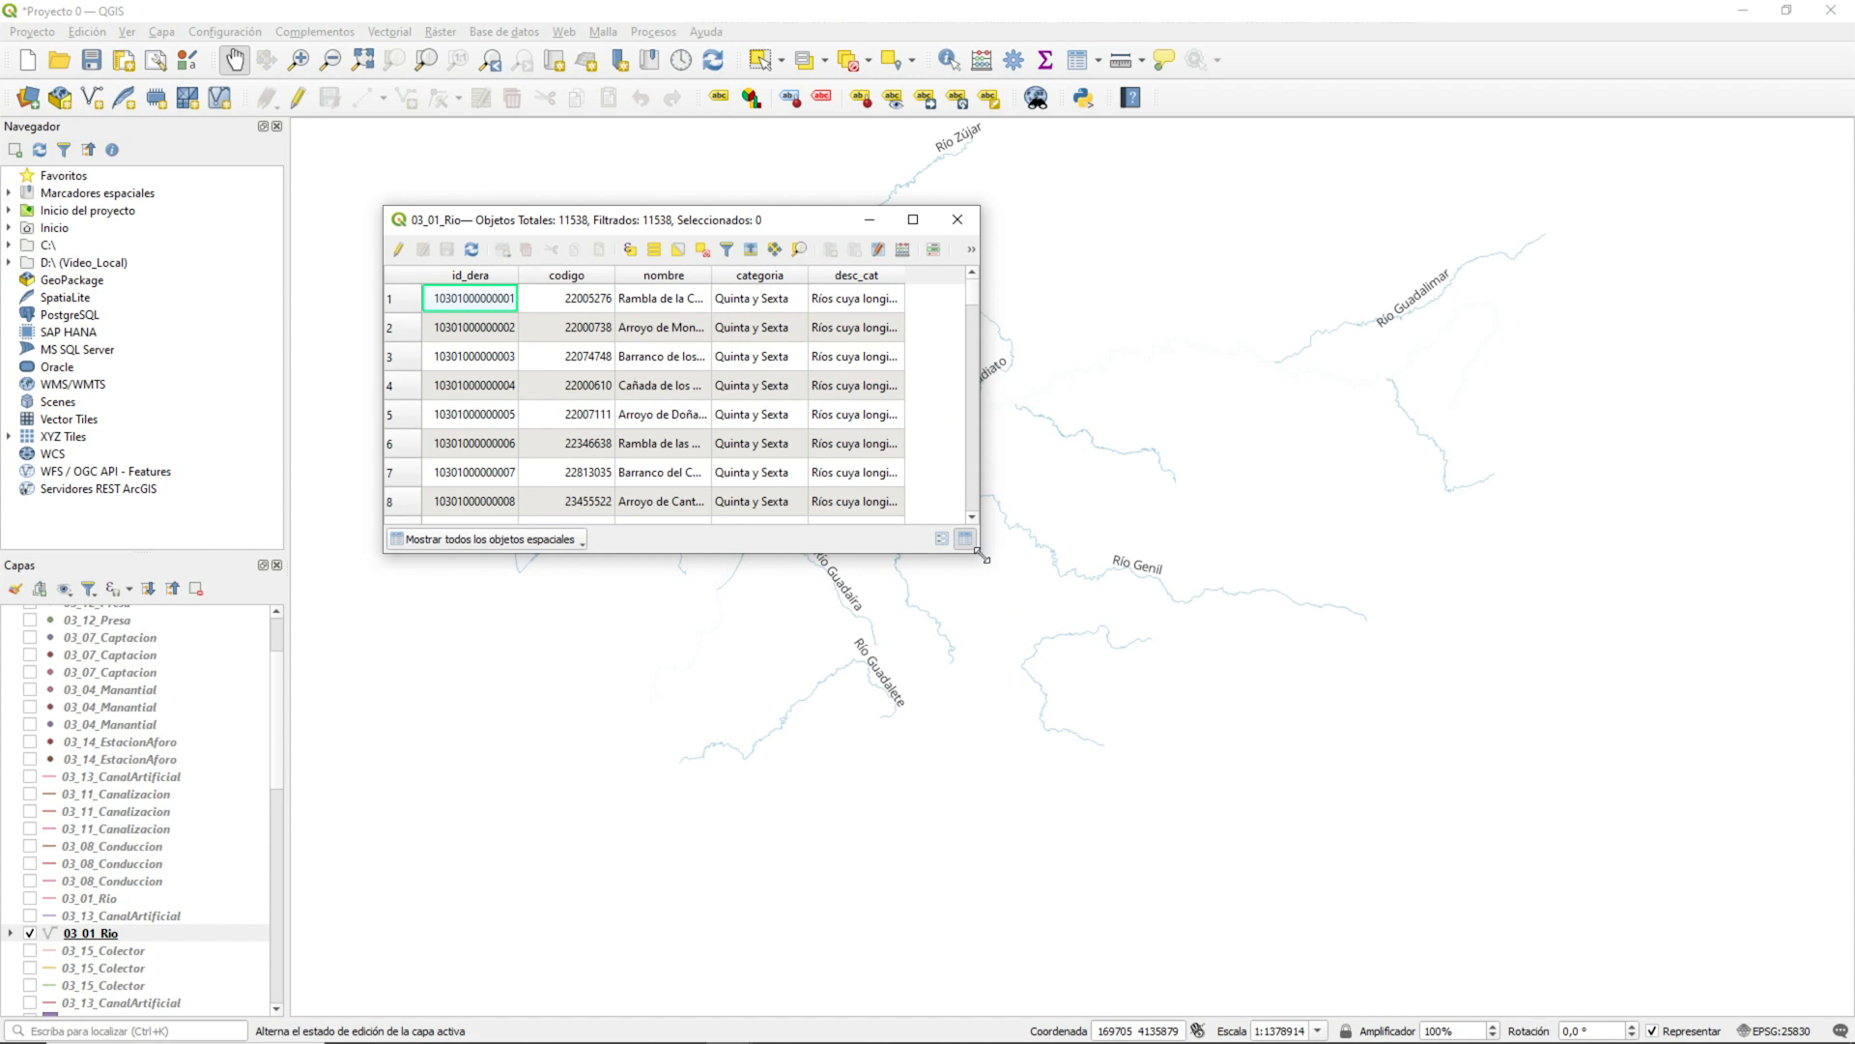
drag(984, 557, 1692, 976)
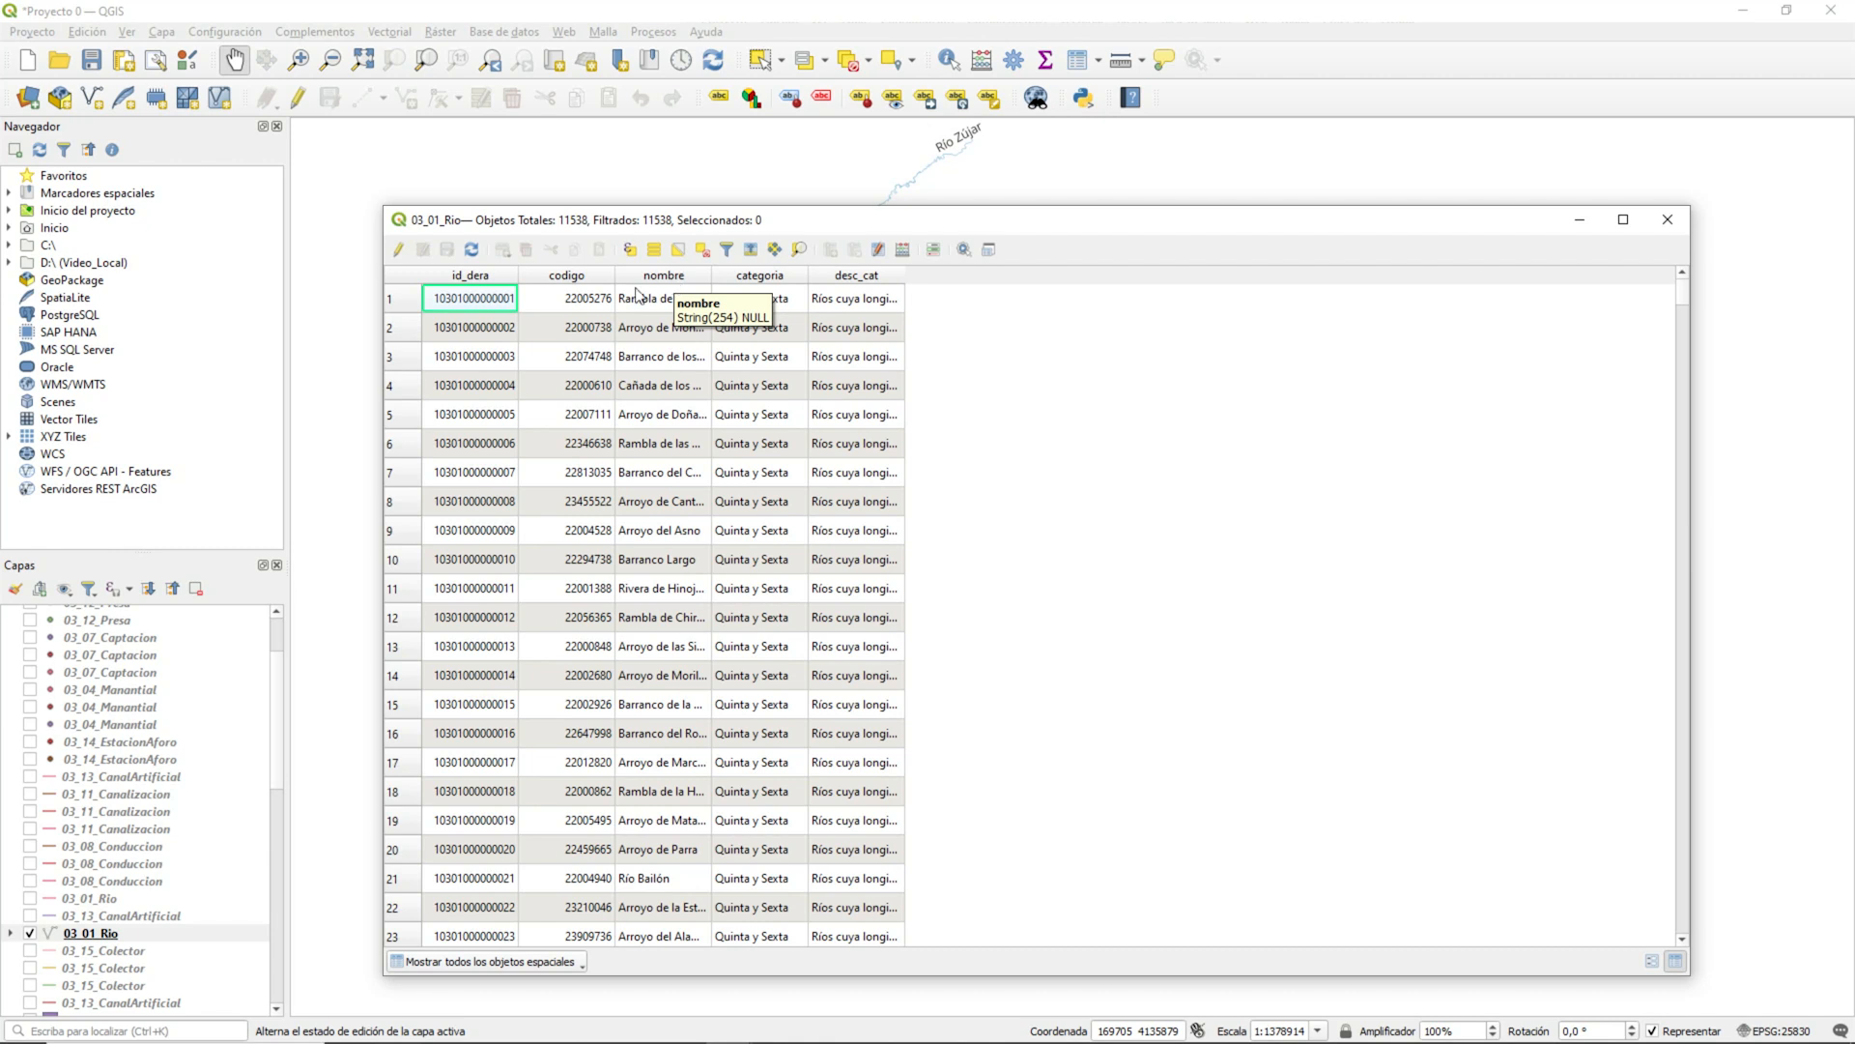
drag(665, 232, 1205, 232)
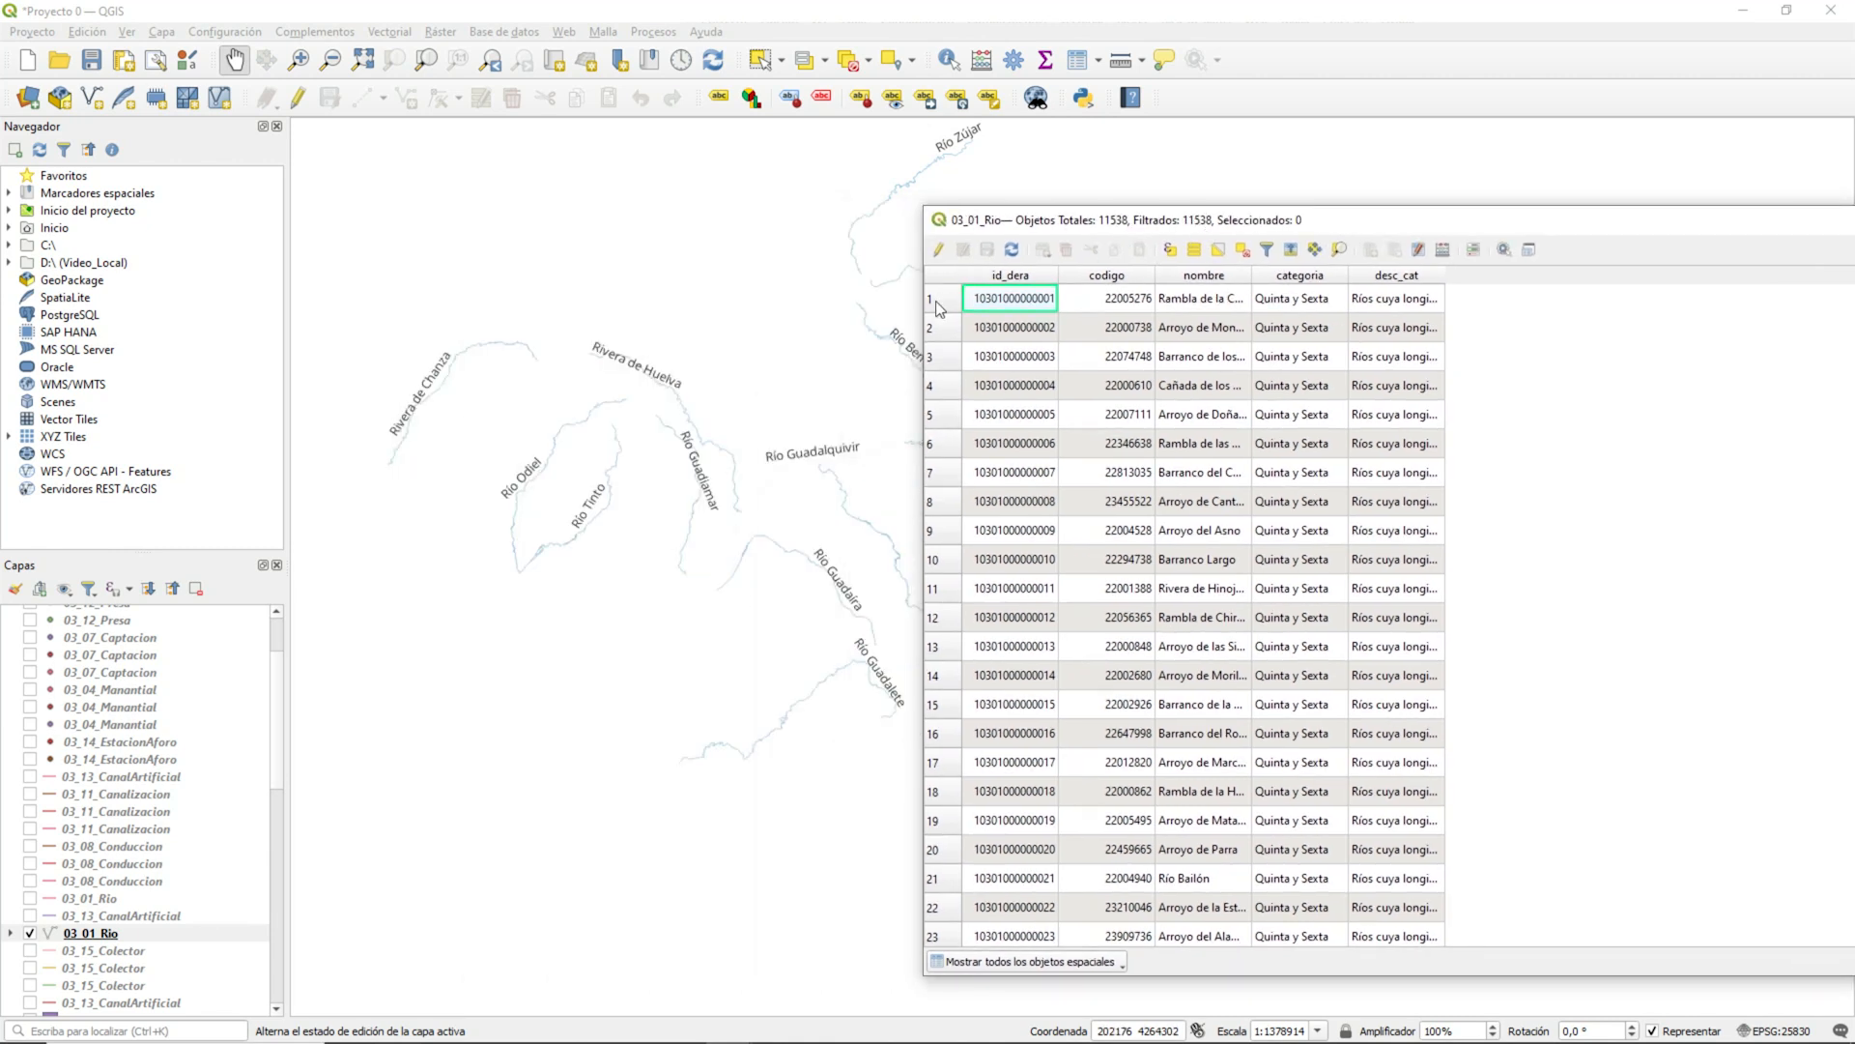
scroll(1290, 391, down, 11)
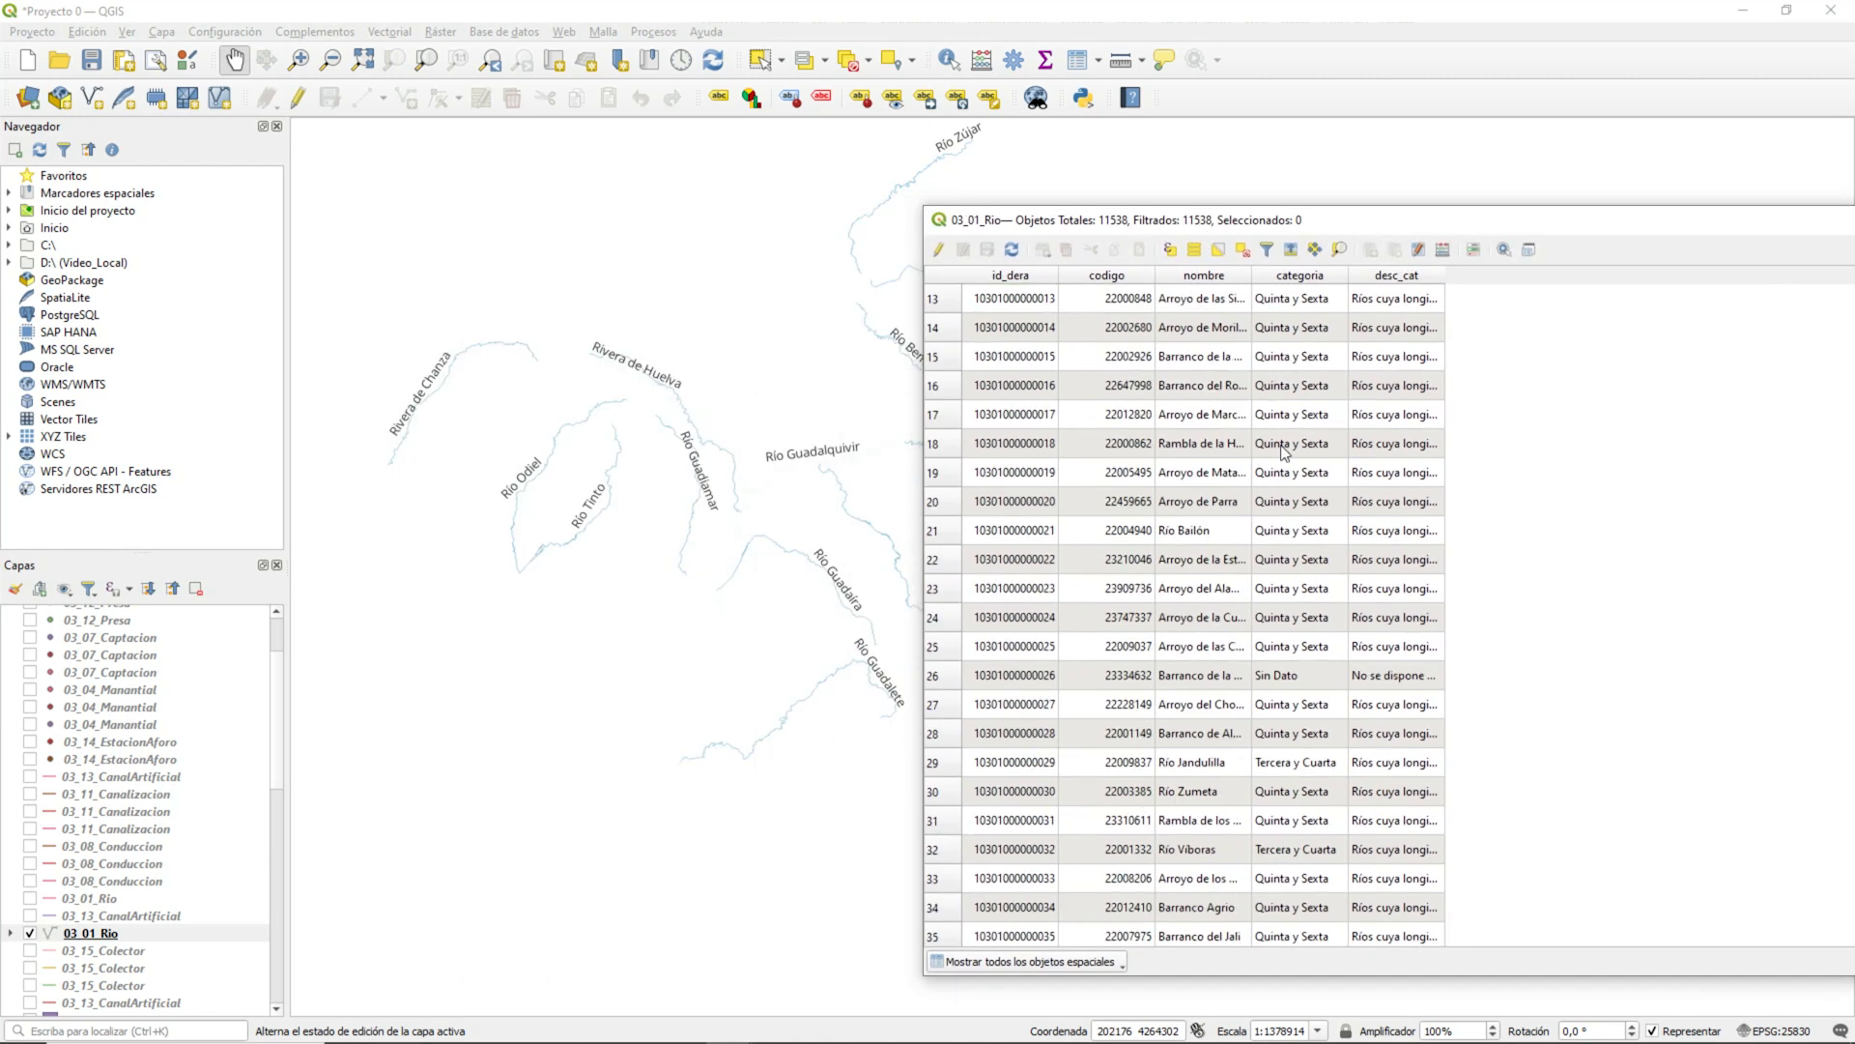
scroll(1283, 473, down, 20)
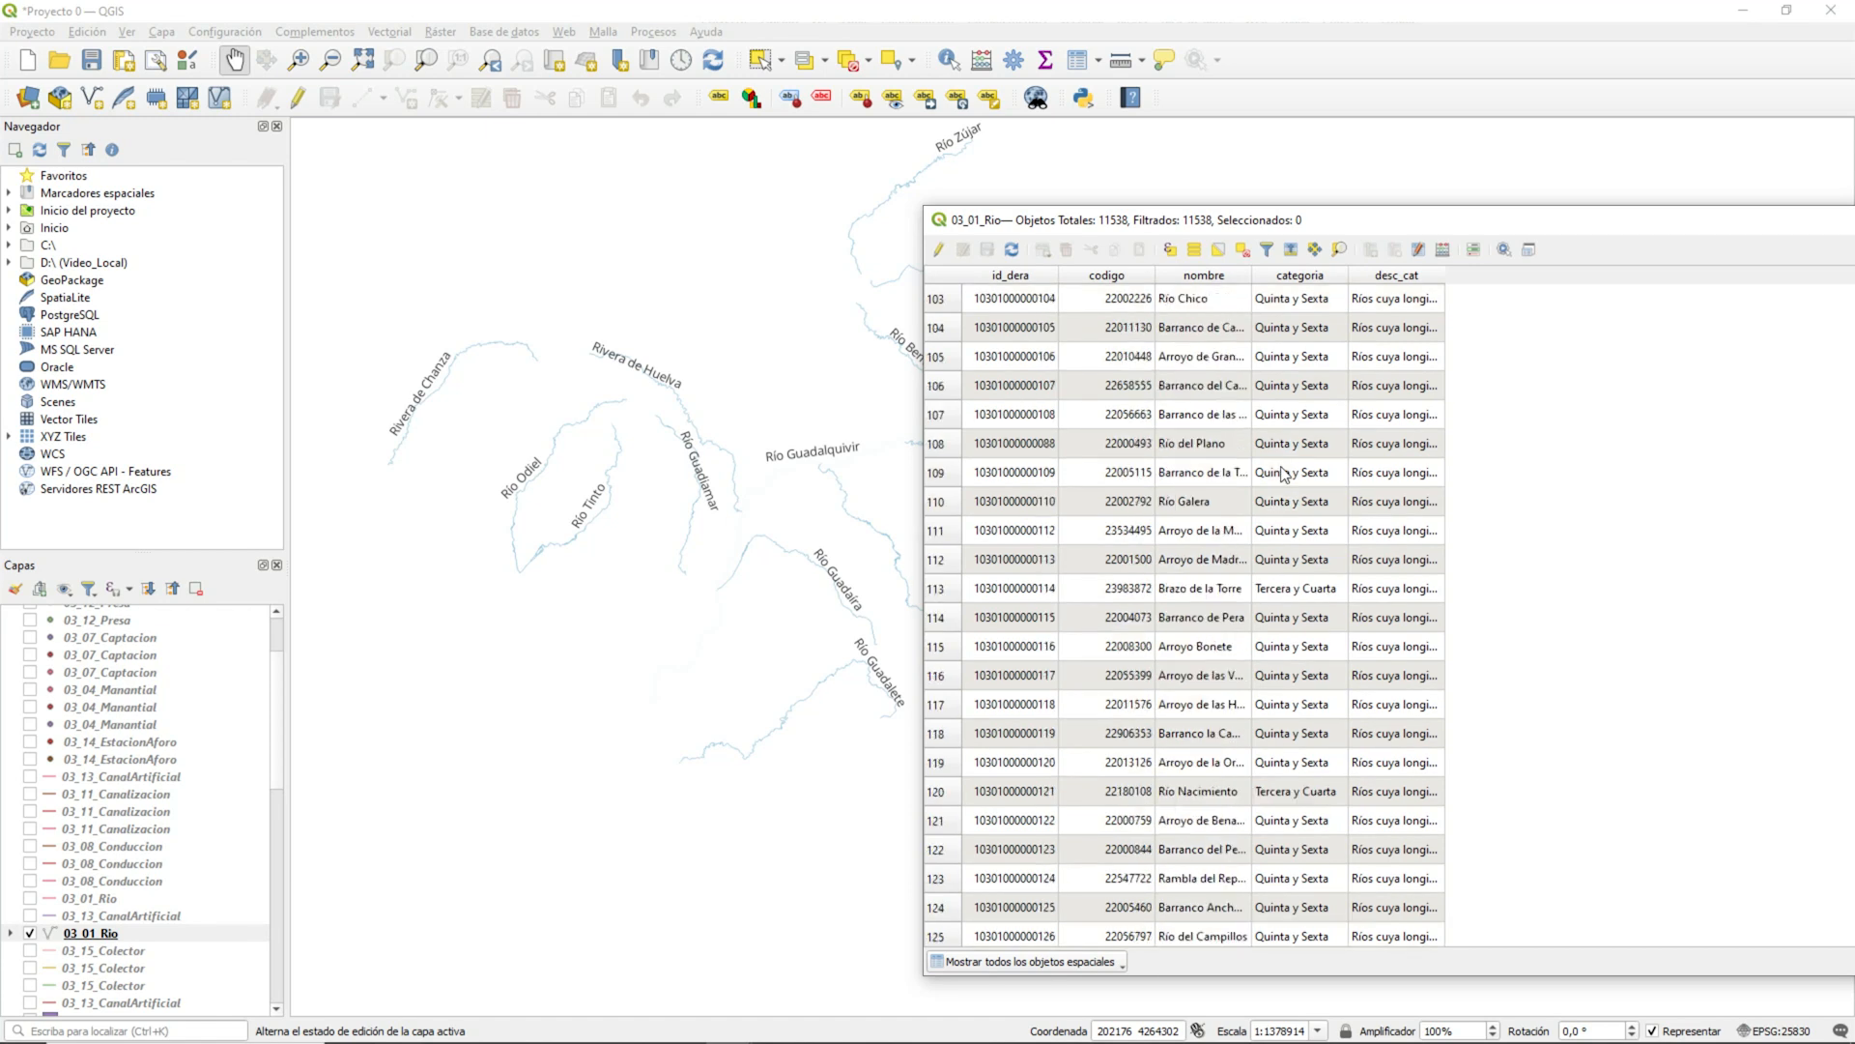
scroll(1284, 473, down, 17)
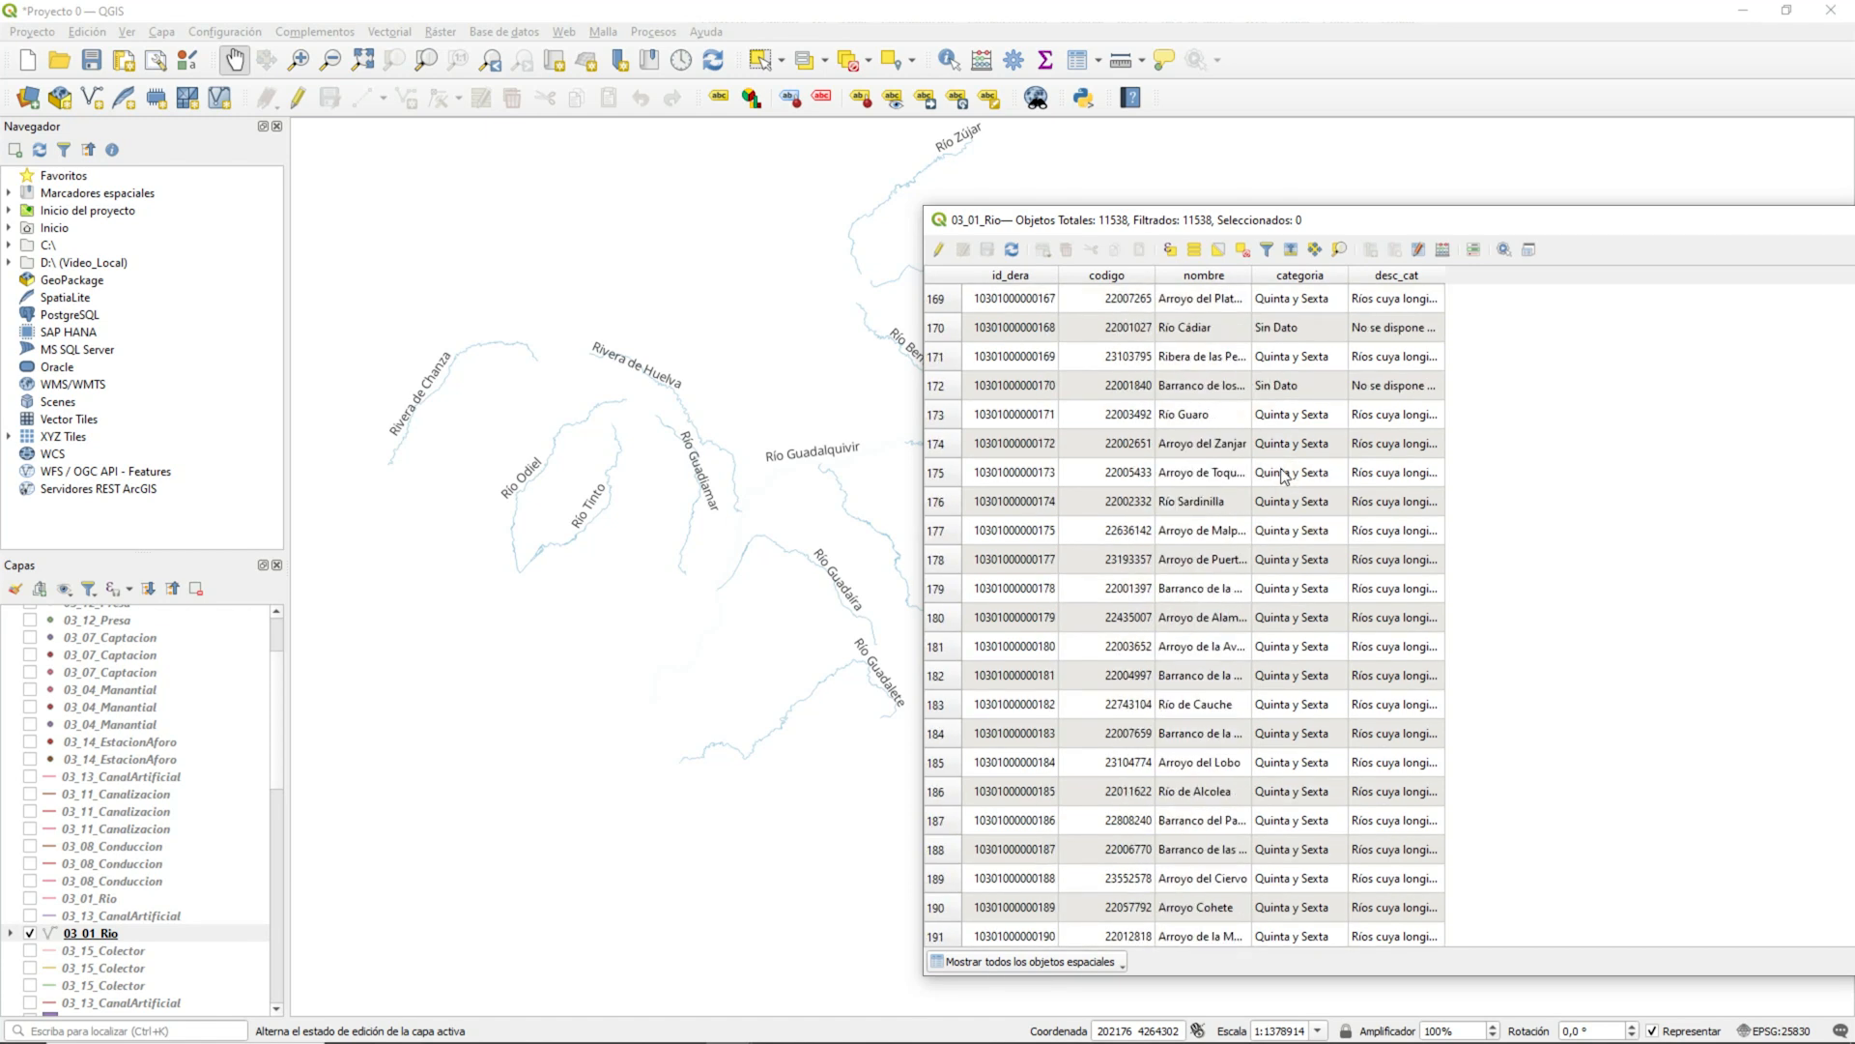
scroll(1283, 474, down, 20)
drag(1388, 230, 1067, 21)
drag(1633, 10, 1542, 102)
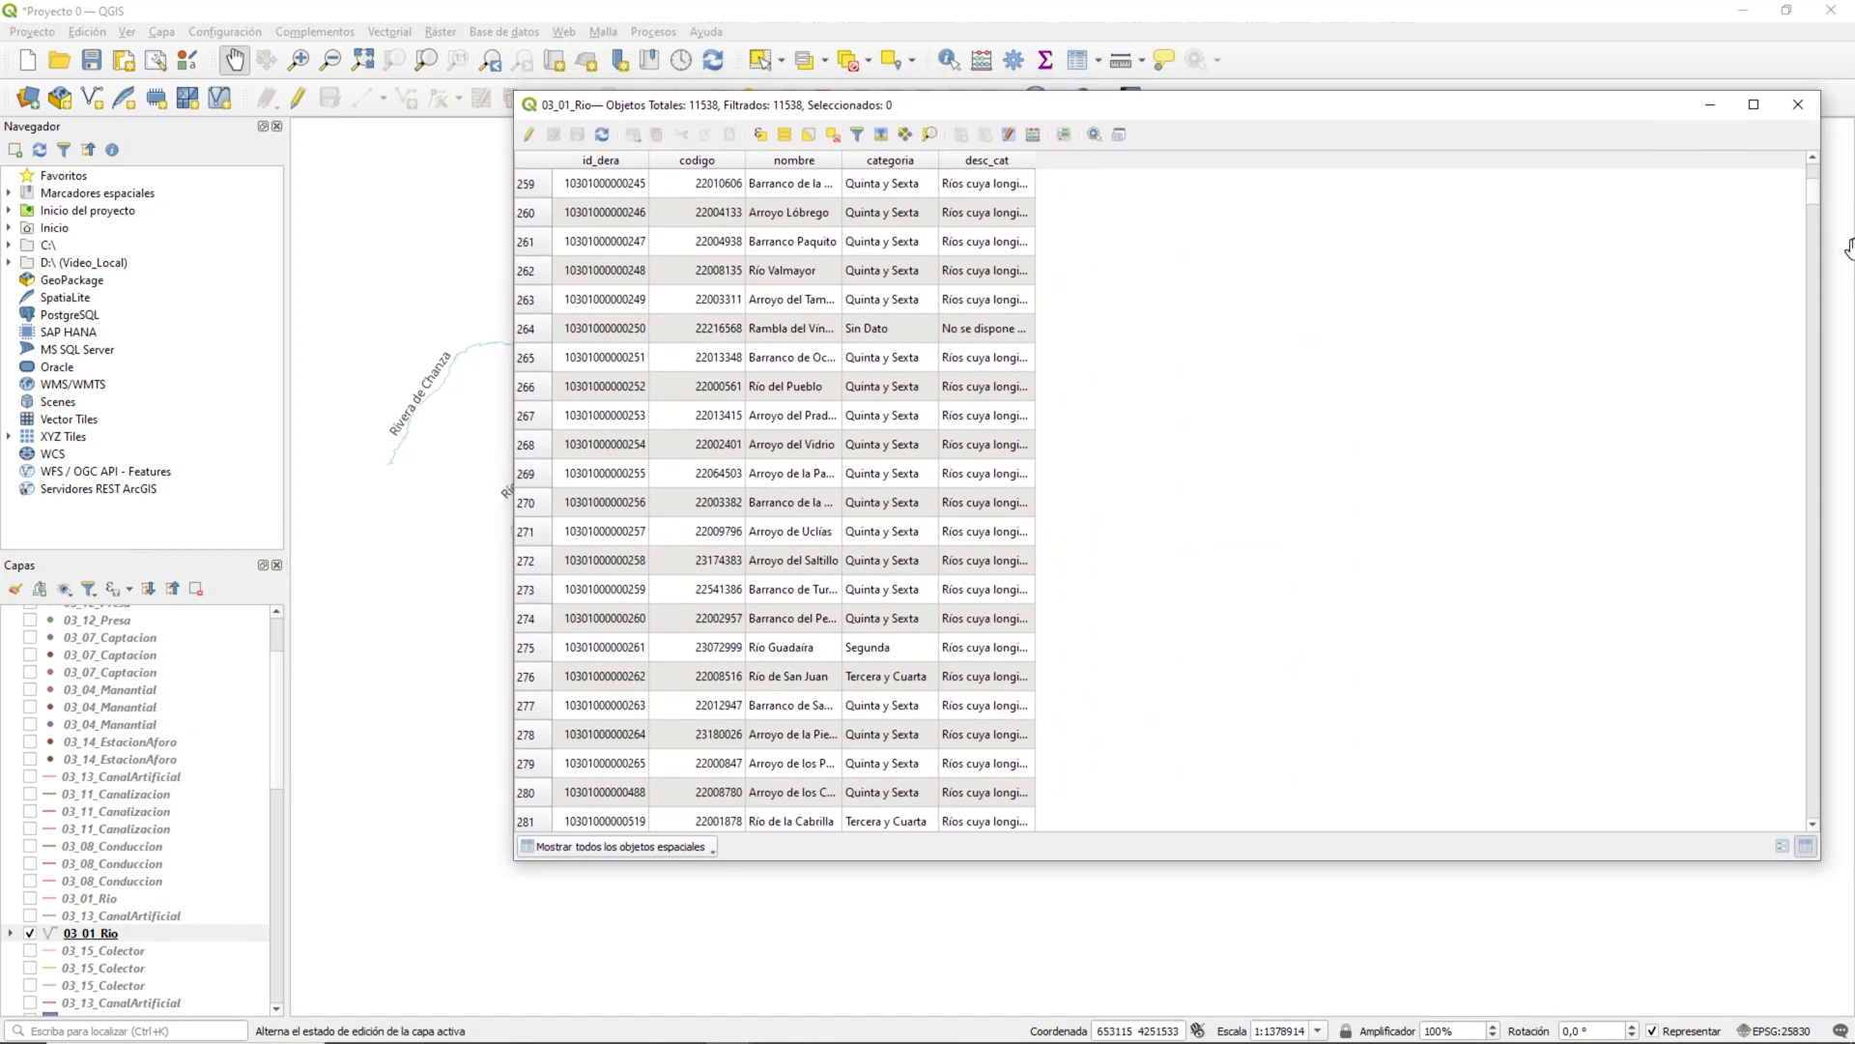
drag(1815, 193, 1797, 693)
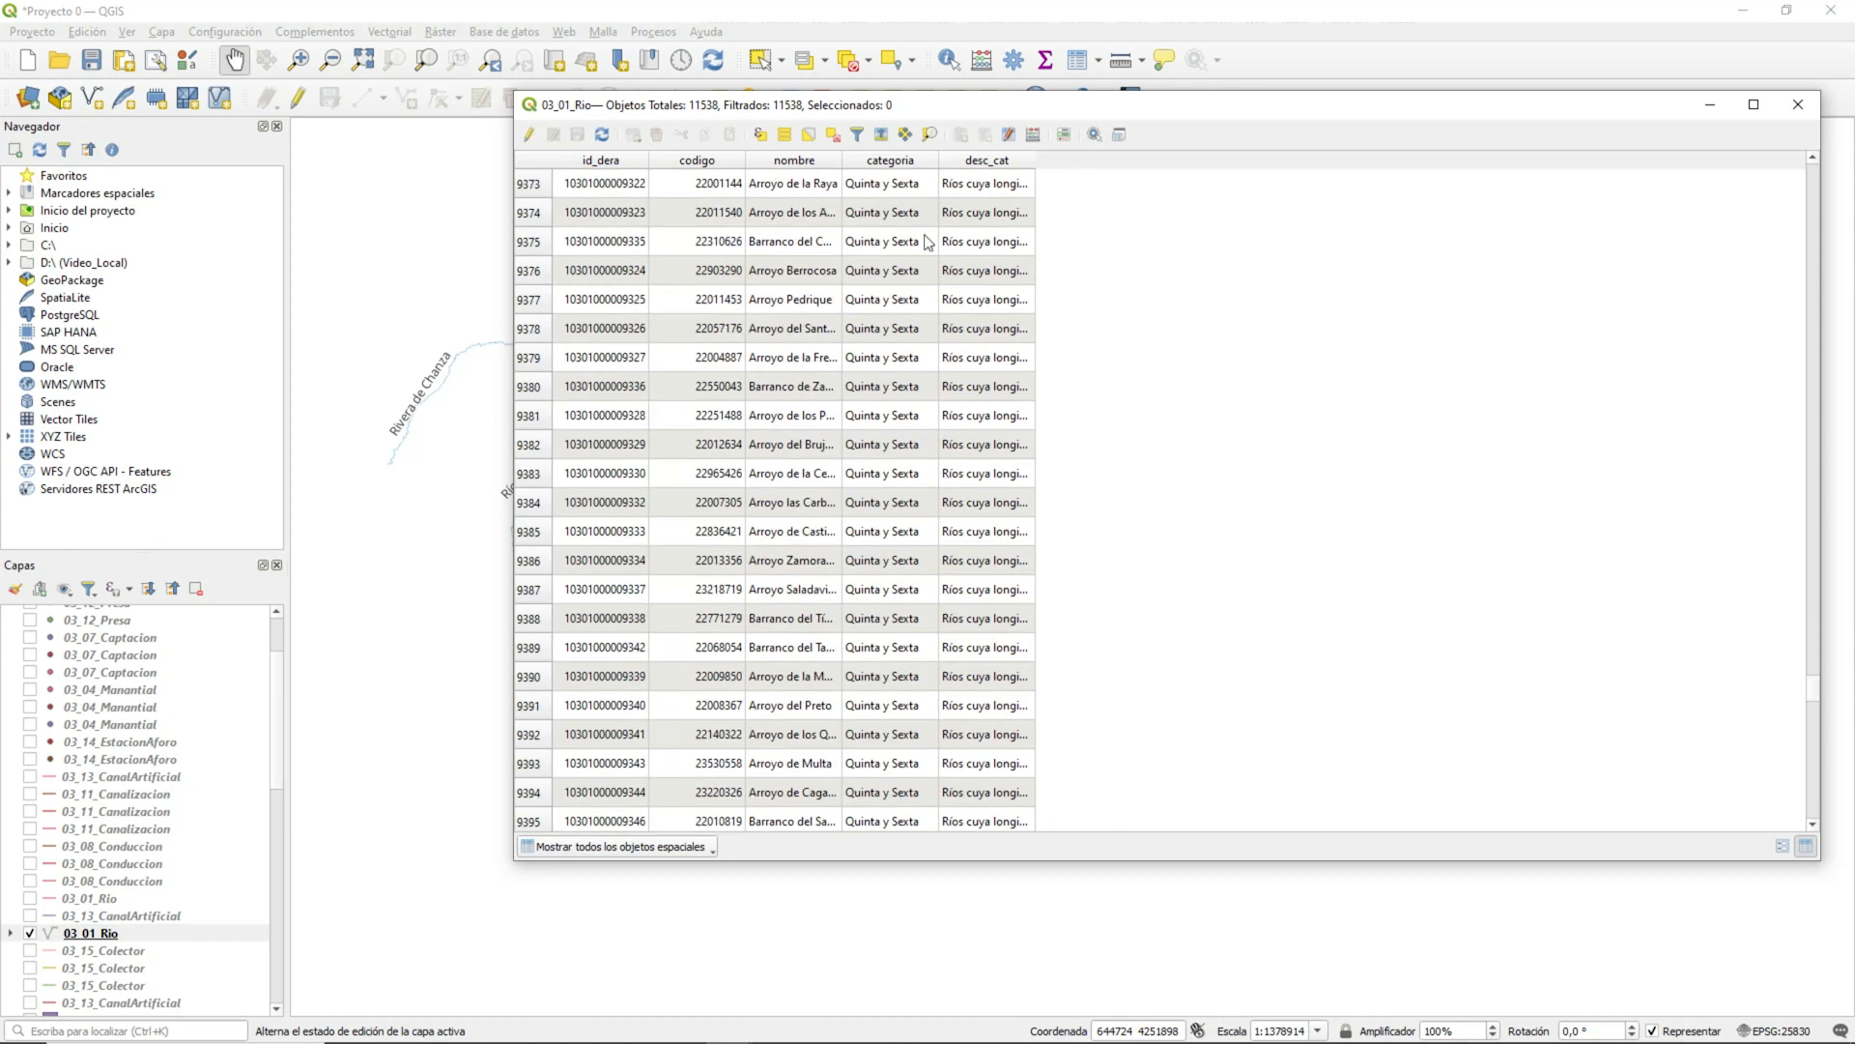
Step: Sort the records by categoria in ascending order and select the Río Guadalquivir record to locate it on the map
click(901, 163)
scroll(929, 361, down, 20)
drag(1812, 696, 1776, 169)
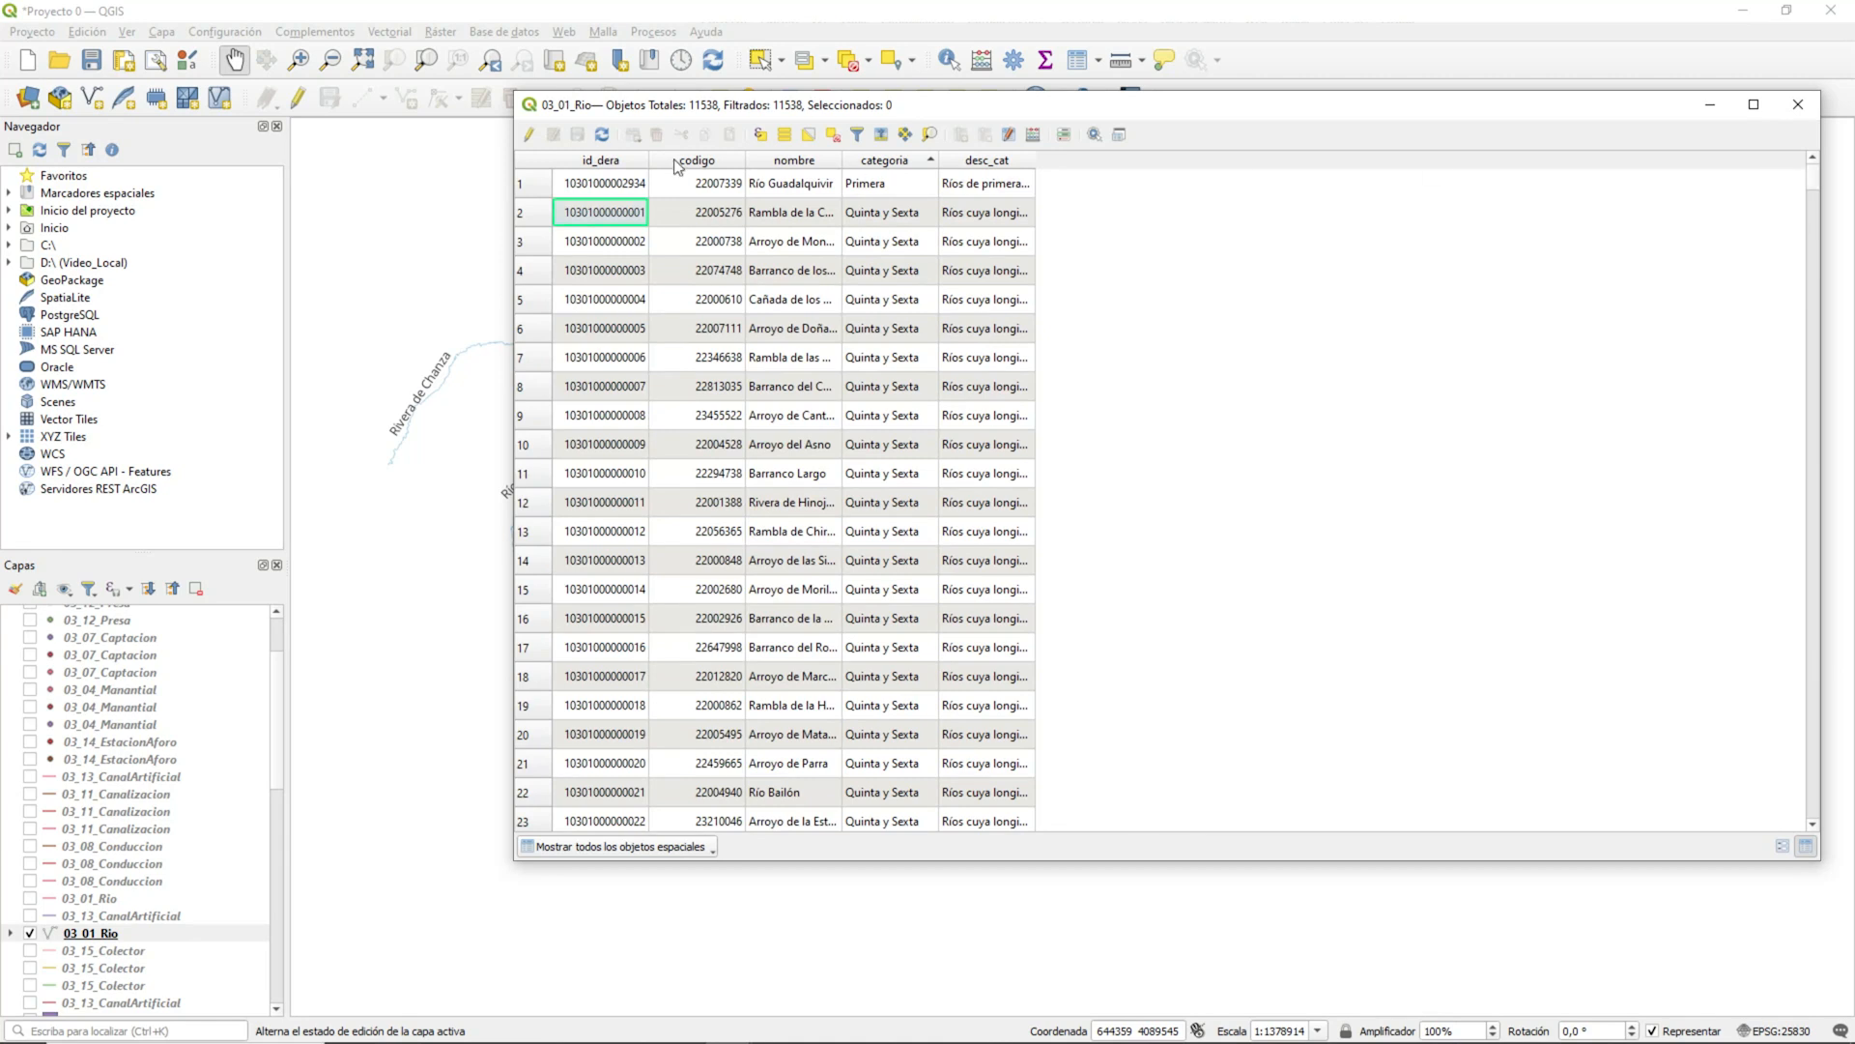
click(525, 190)
drag(832, 116, 634, 548)
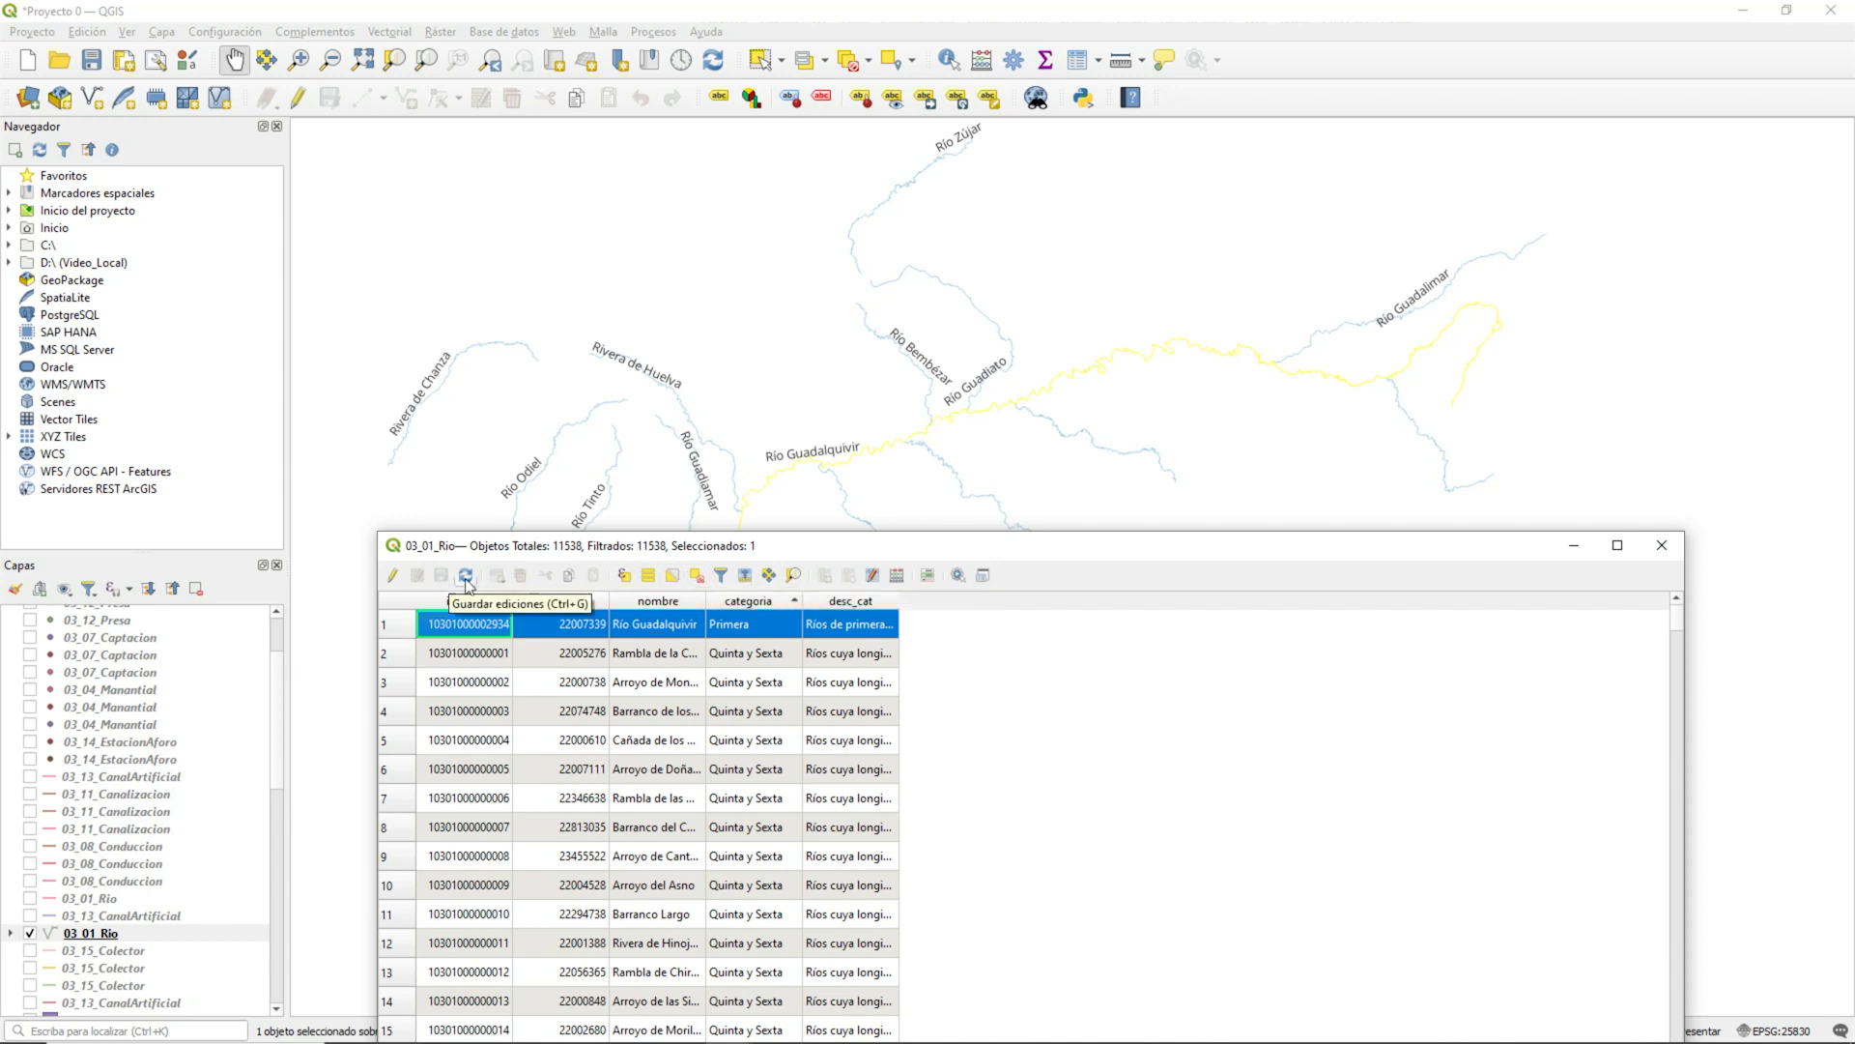
Step: Clear the selection and sort the records by nombre, first in ascending and finally in descending order
click(697, 578)
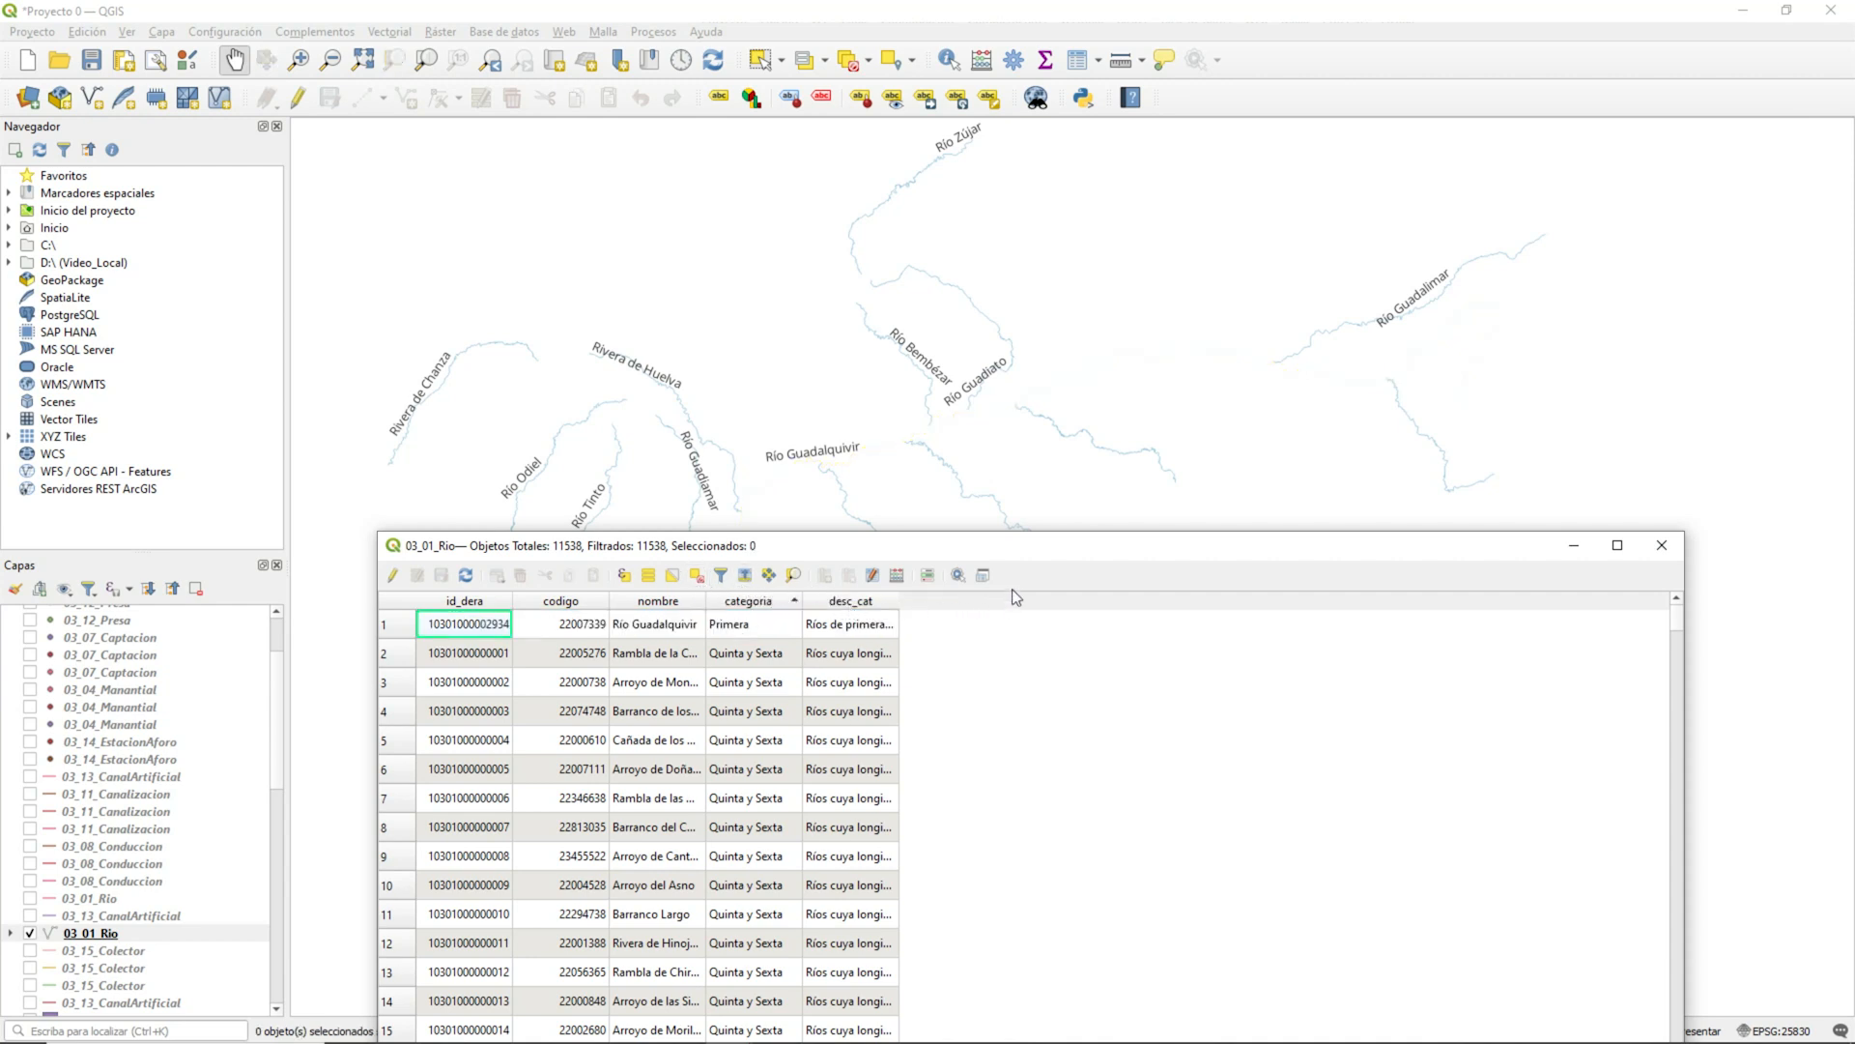
drag(1052, 555, 1066, 516)
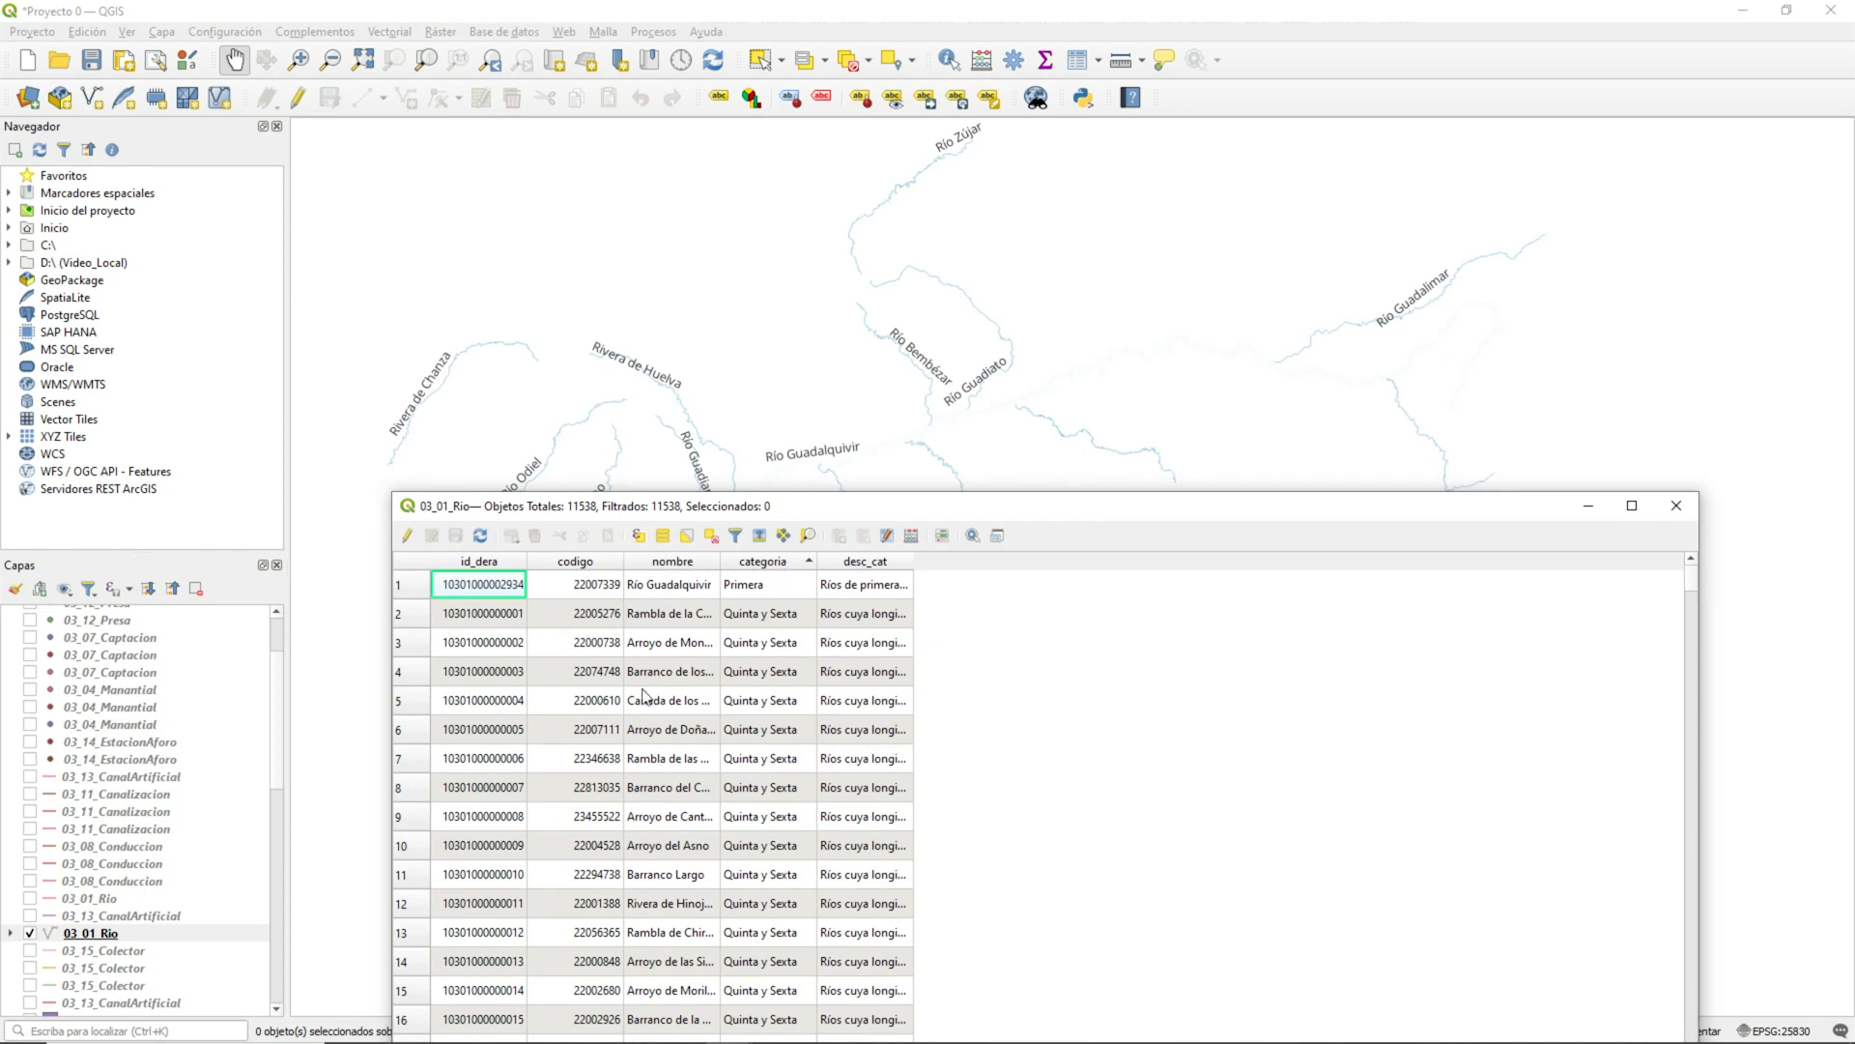
click(693, 568)
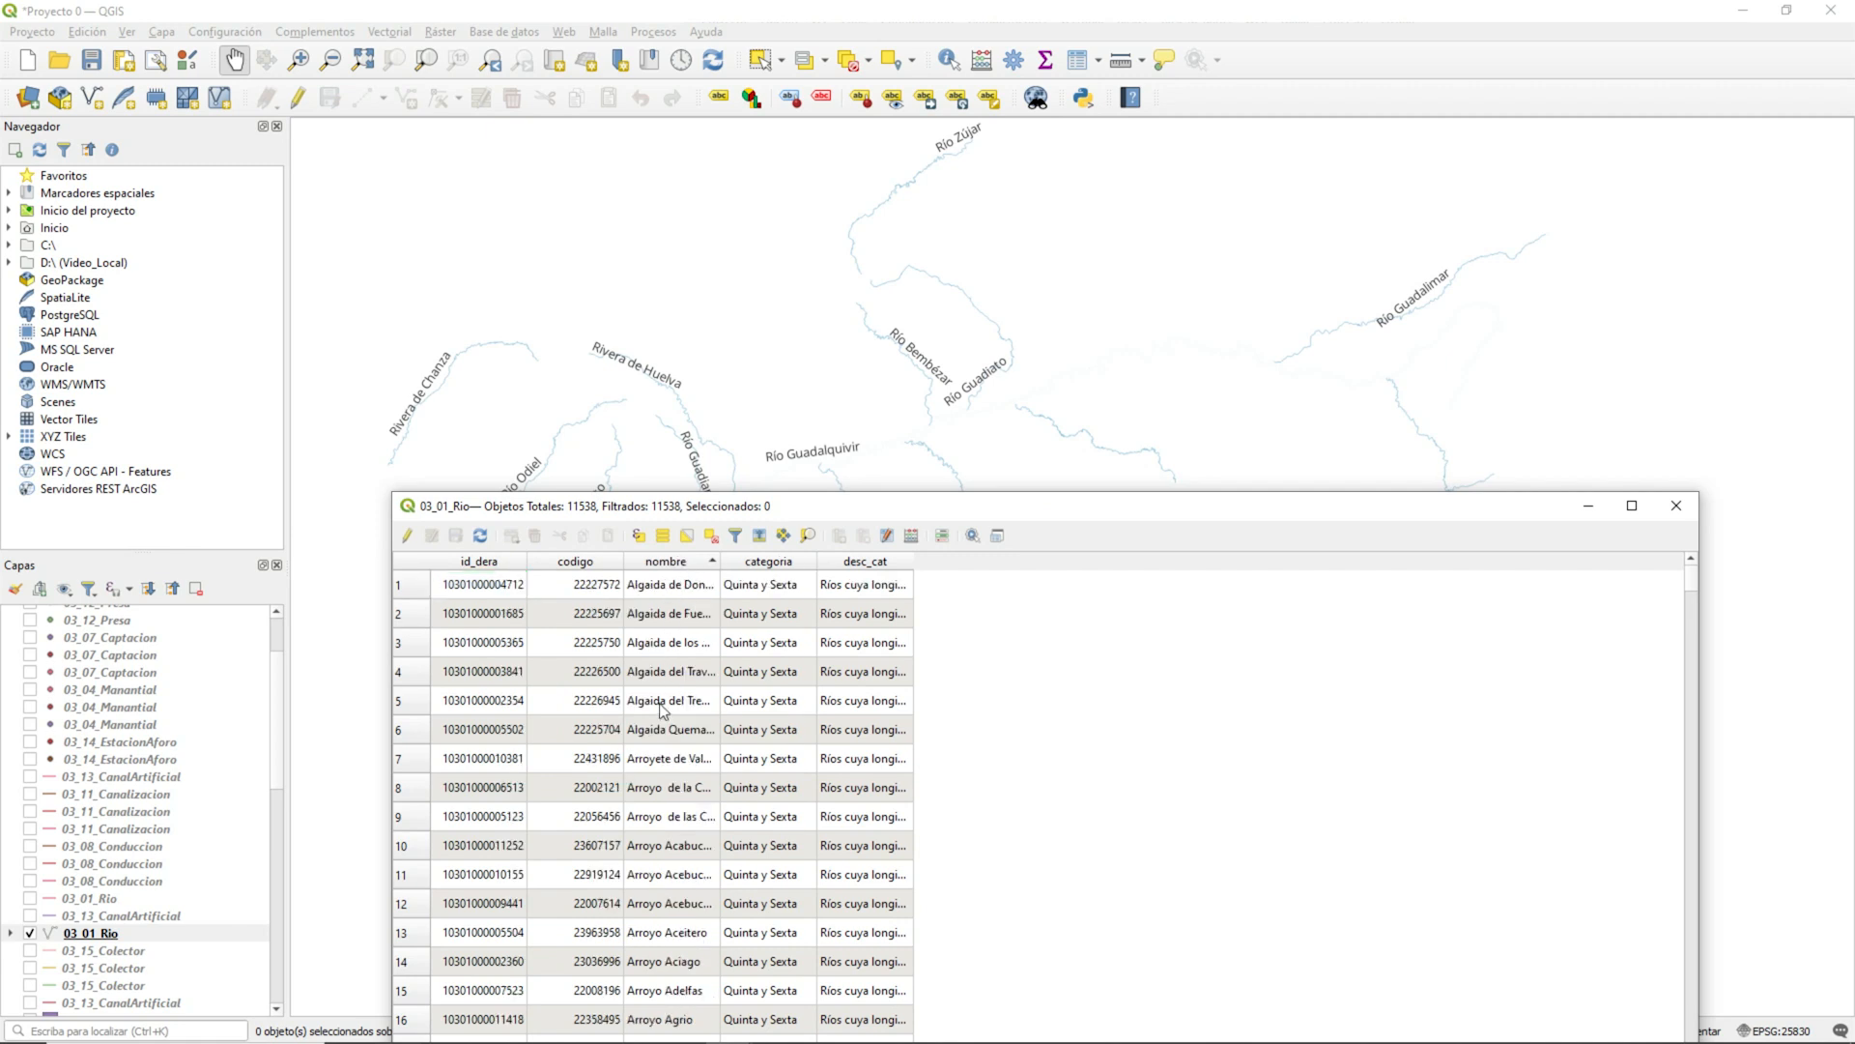
scroll(667, 662, down, 3)
scroll(666, 662, up, 3)
click(674, 563)
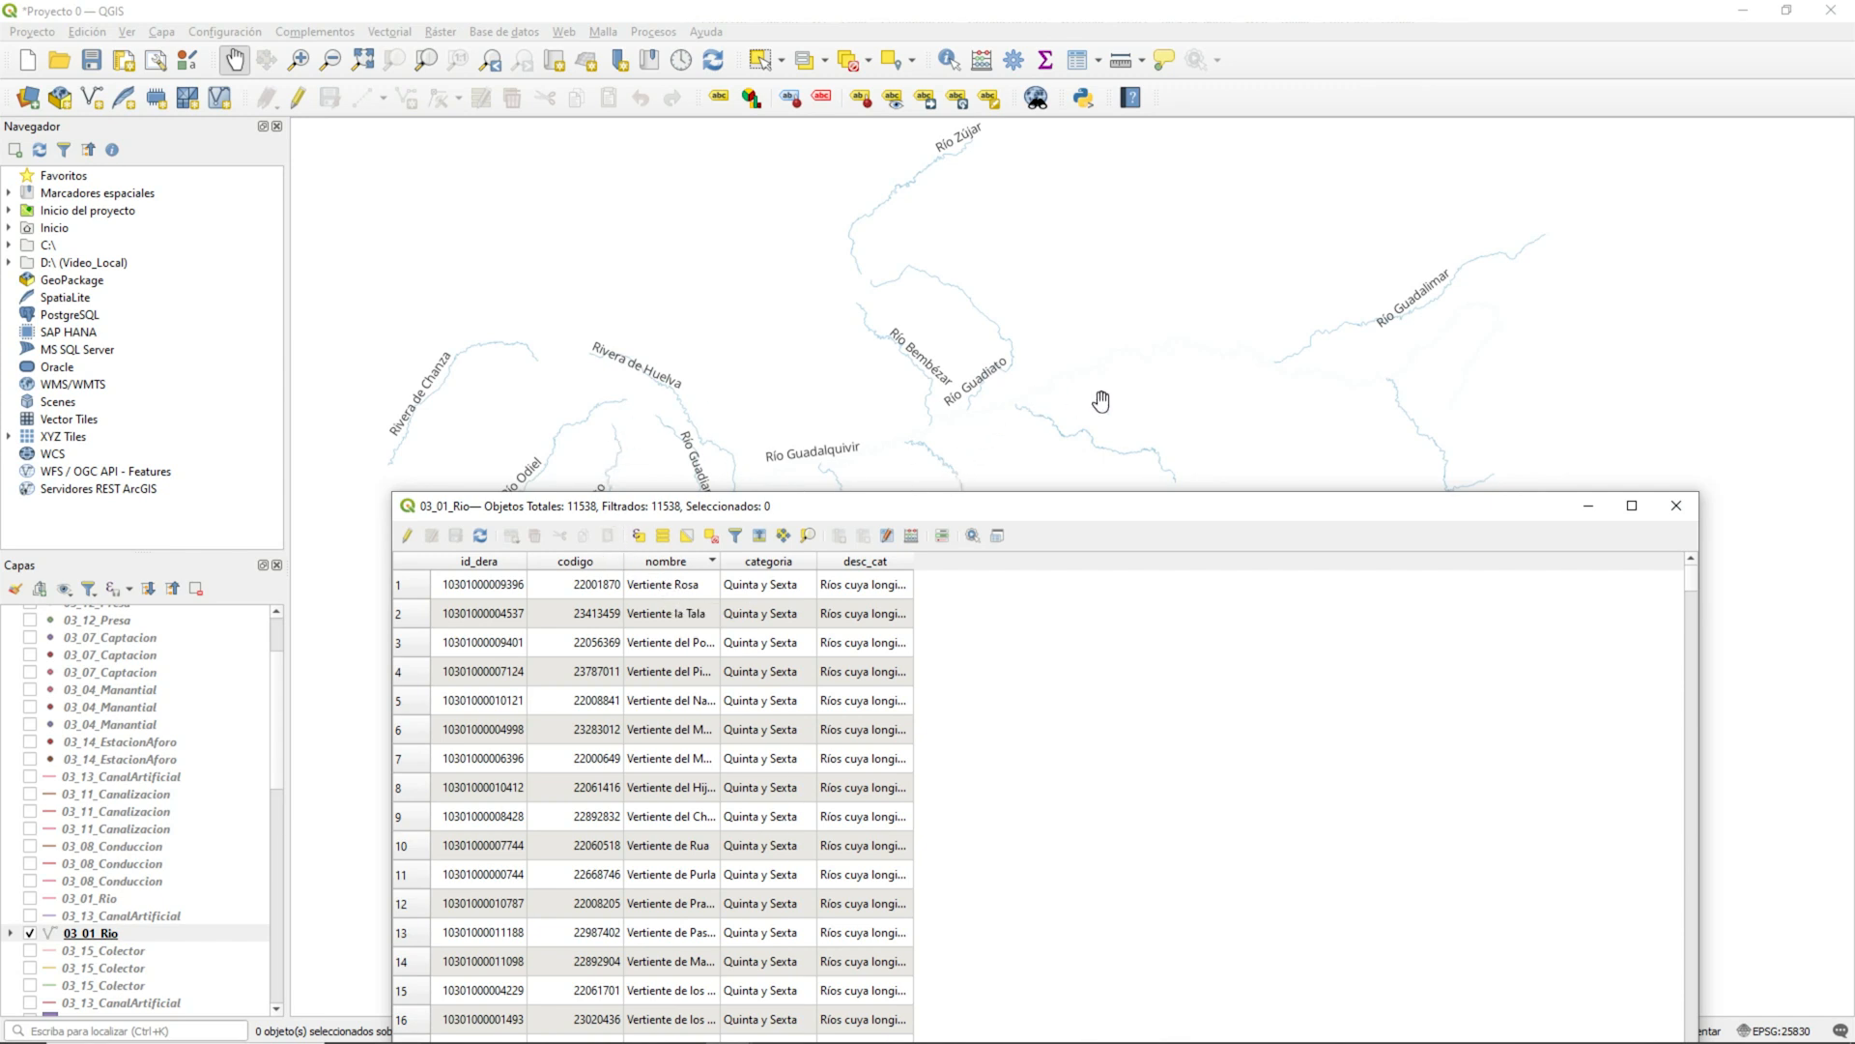
drag(1017, 505, 1068, 524)
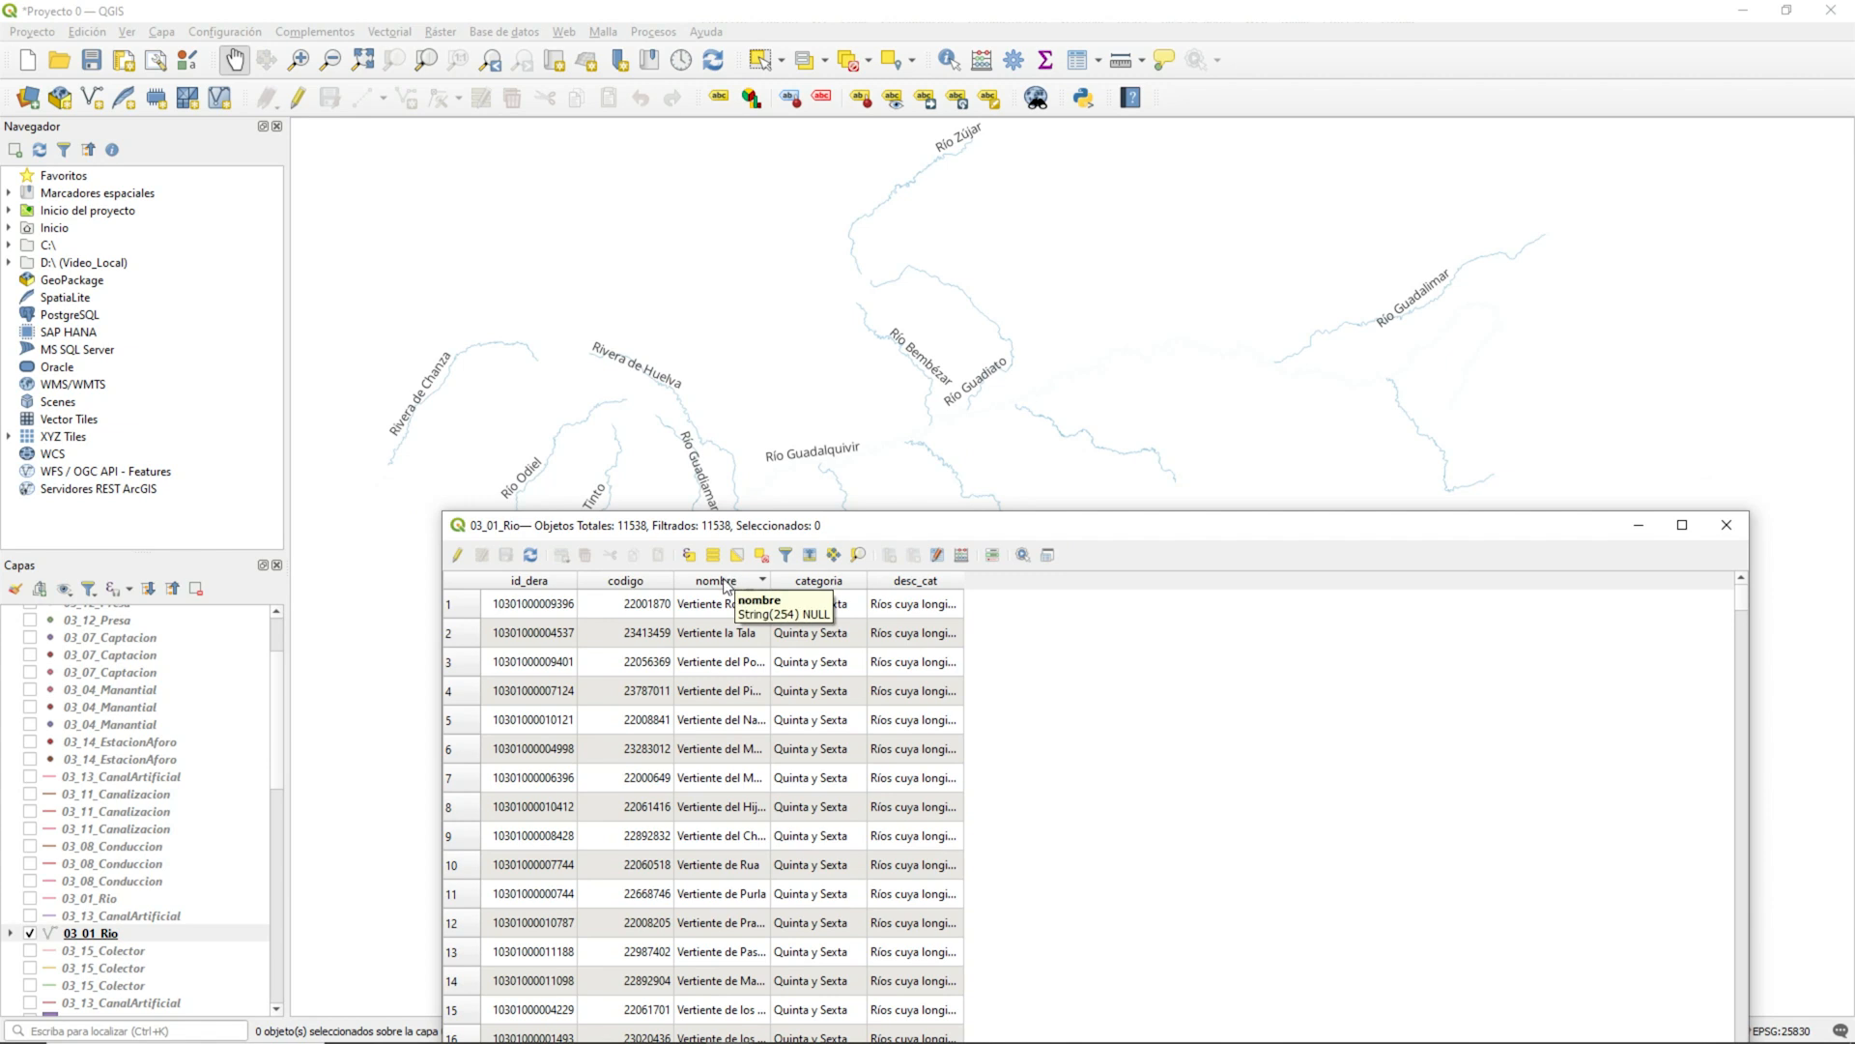
Step: Sort the records by categoria in ascending order, select the Río Guadalquivir record and enable editing of the layer
click(819, 581)
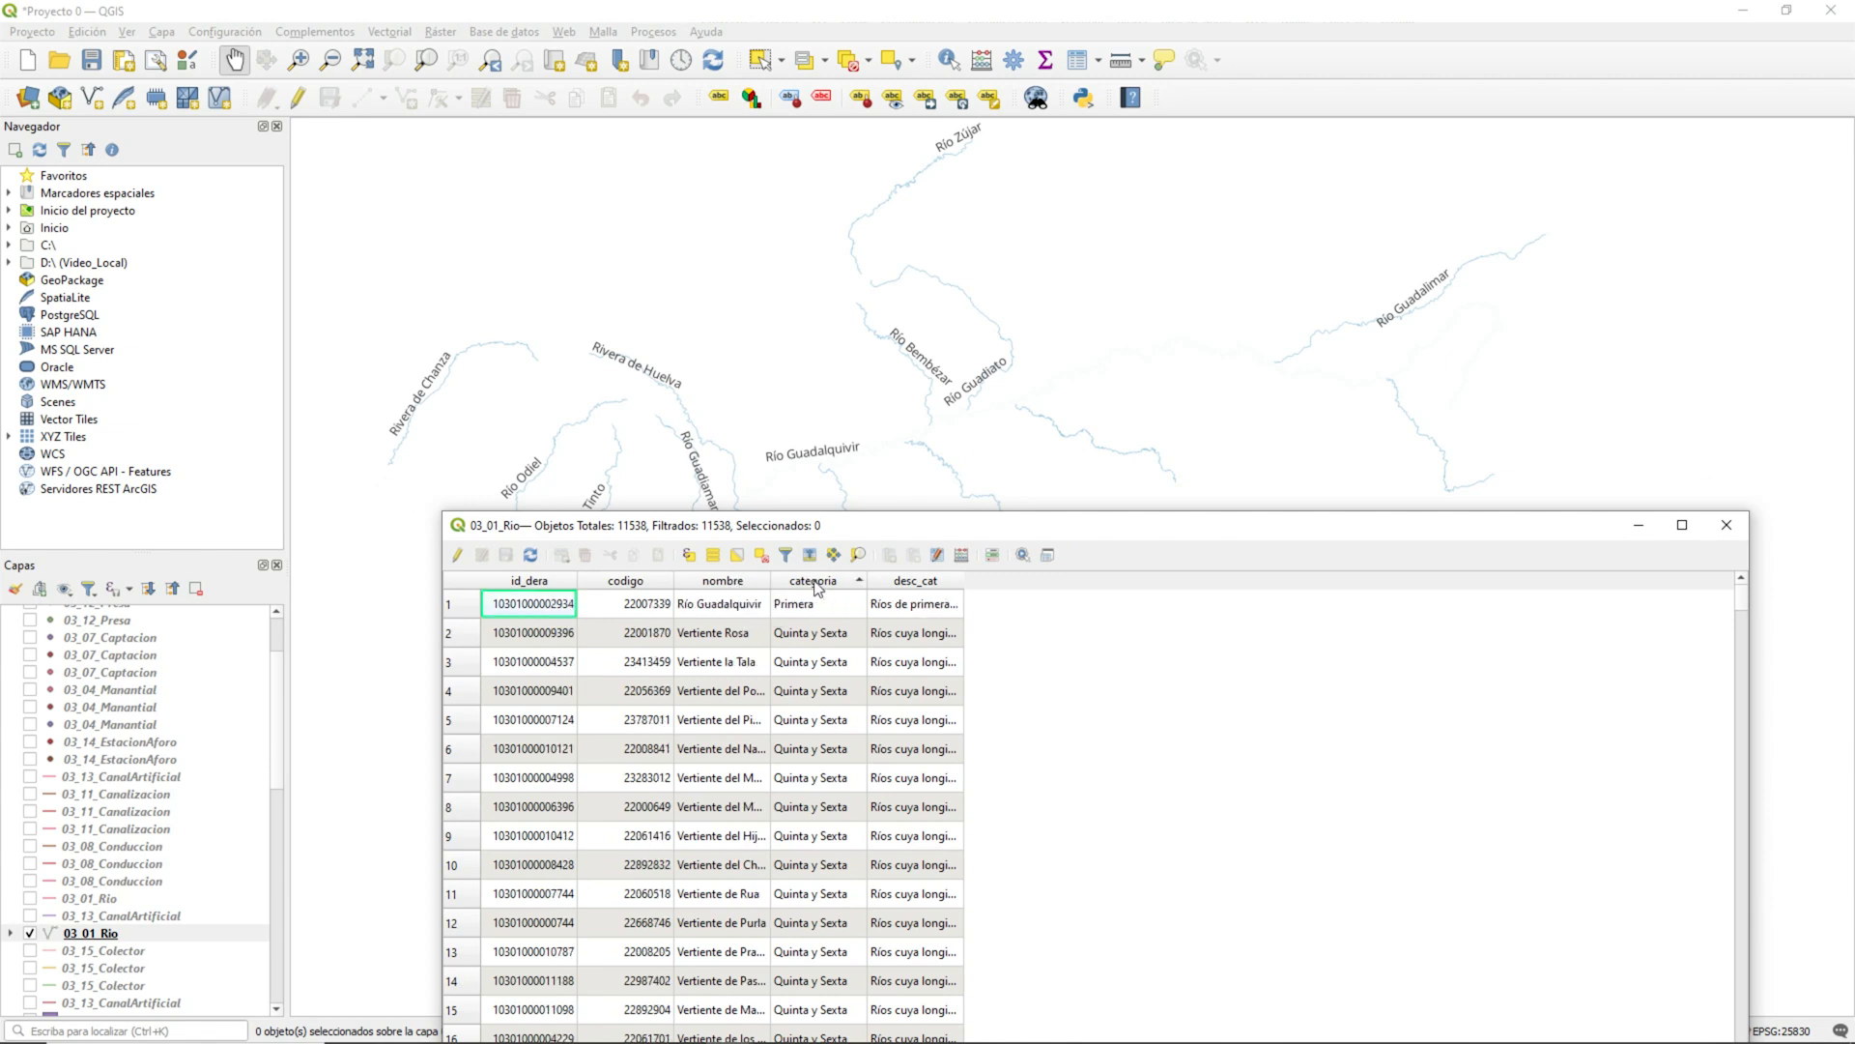
click(455, 609)
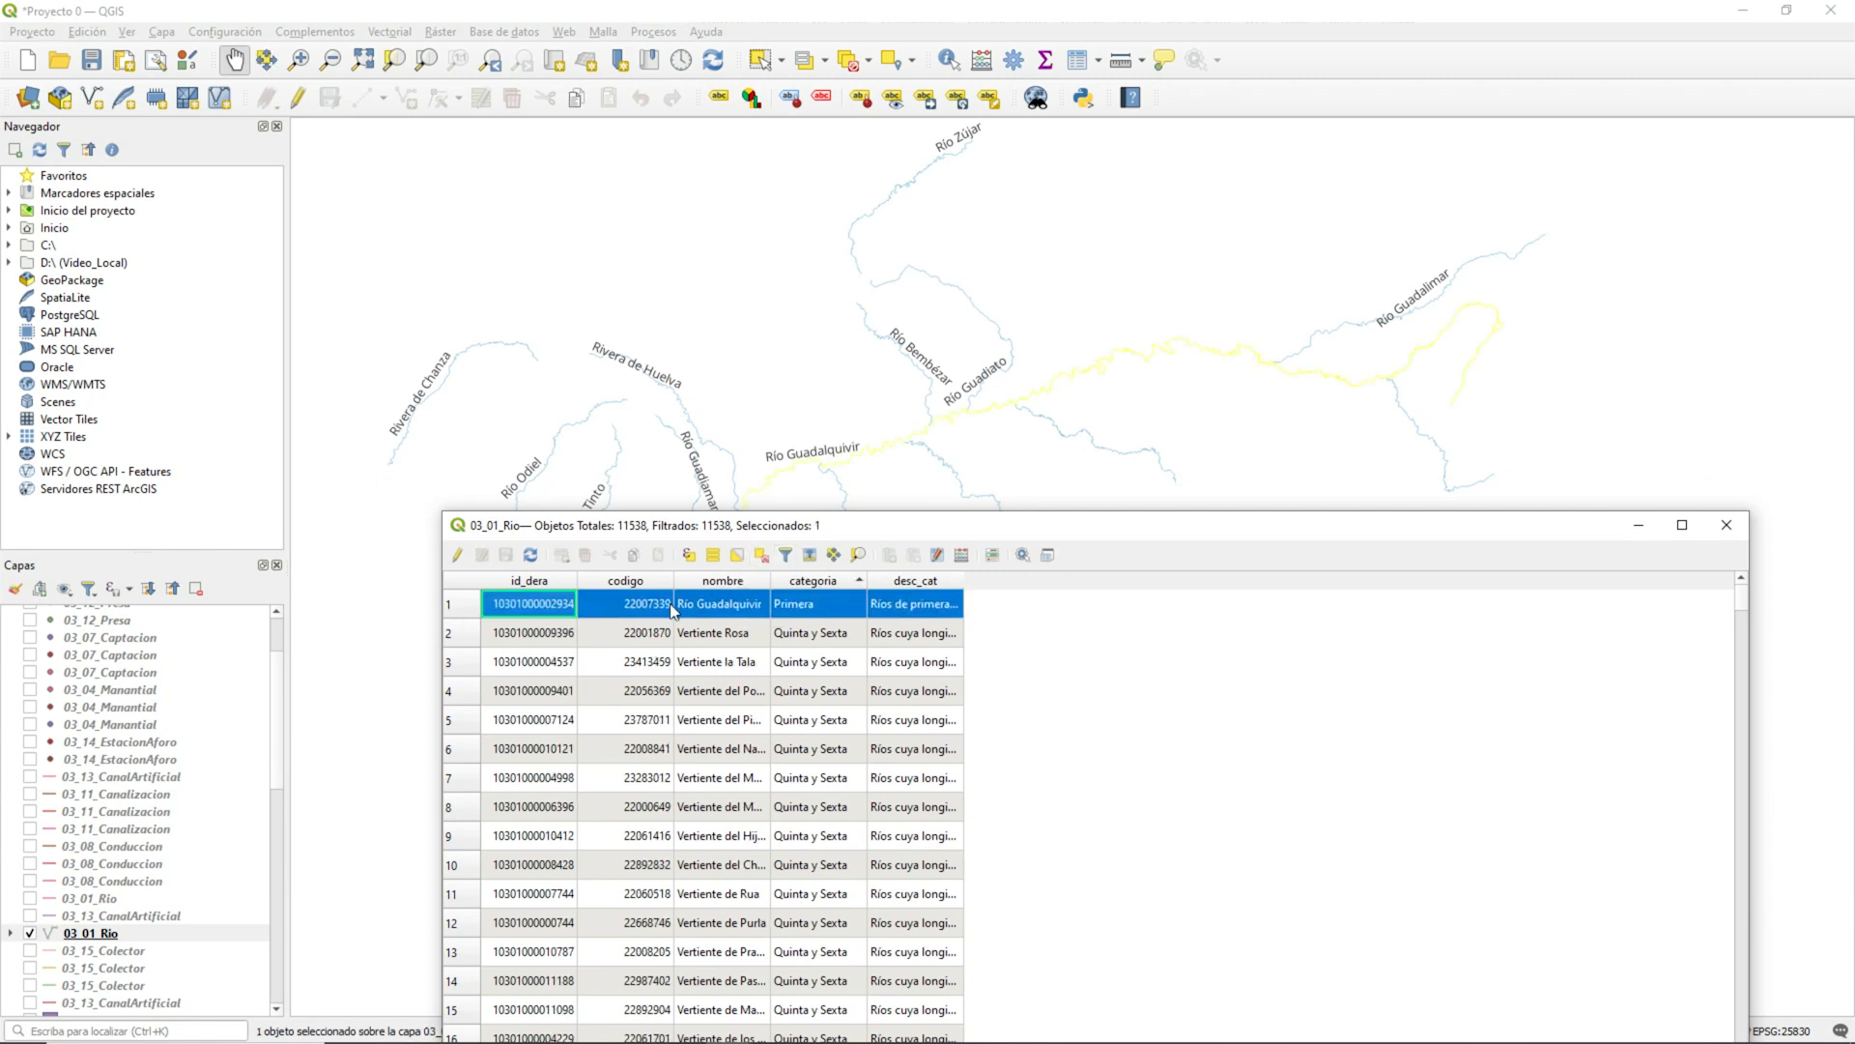
click(457, 556)
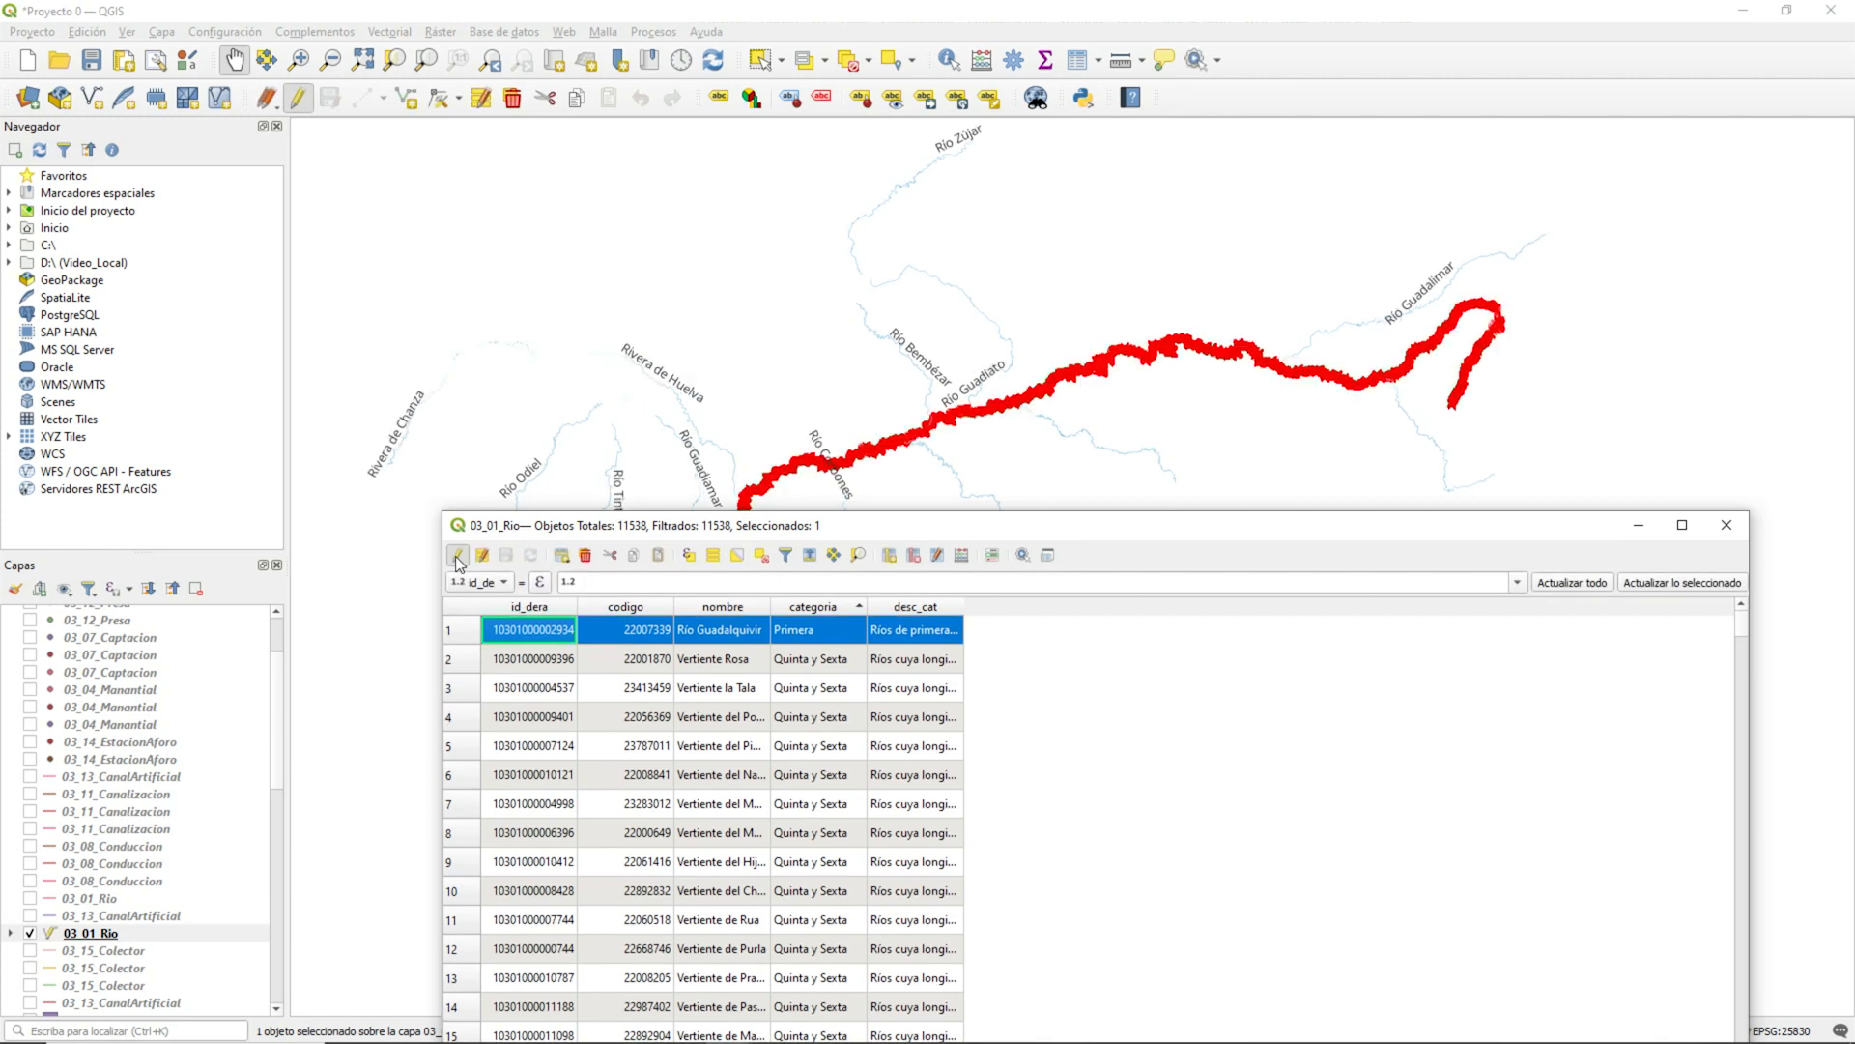
Step: Open the nombre, categoria, desc_cat and id_dera cells of the Río Guadalquivir record for editing
double_click(717, 628)
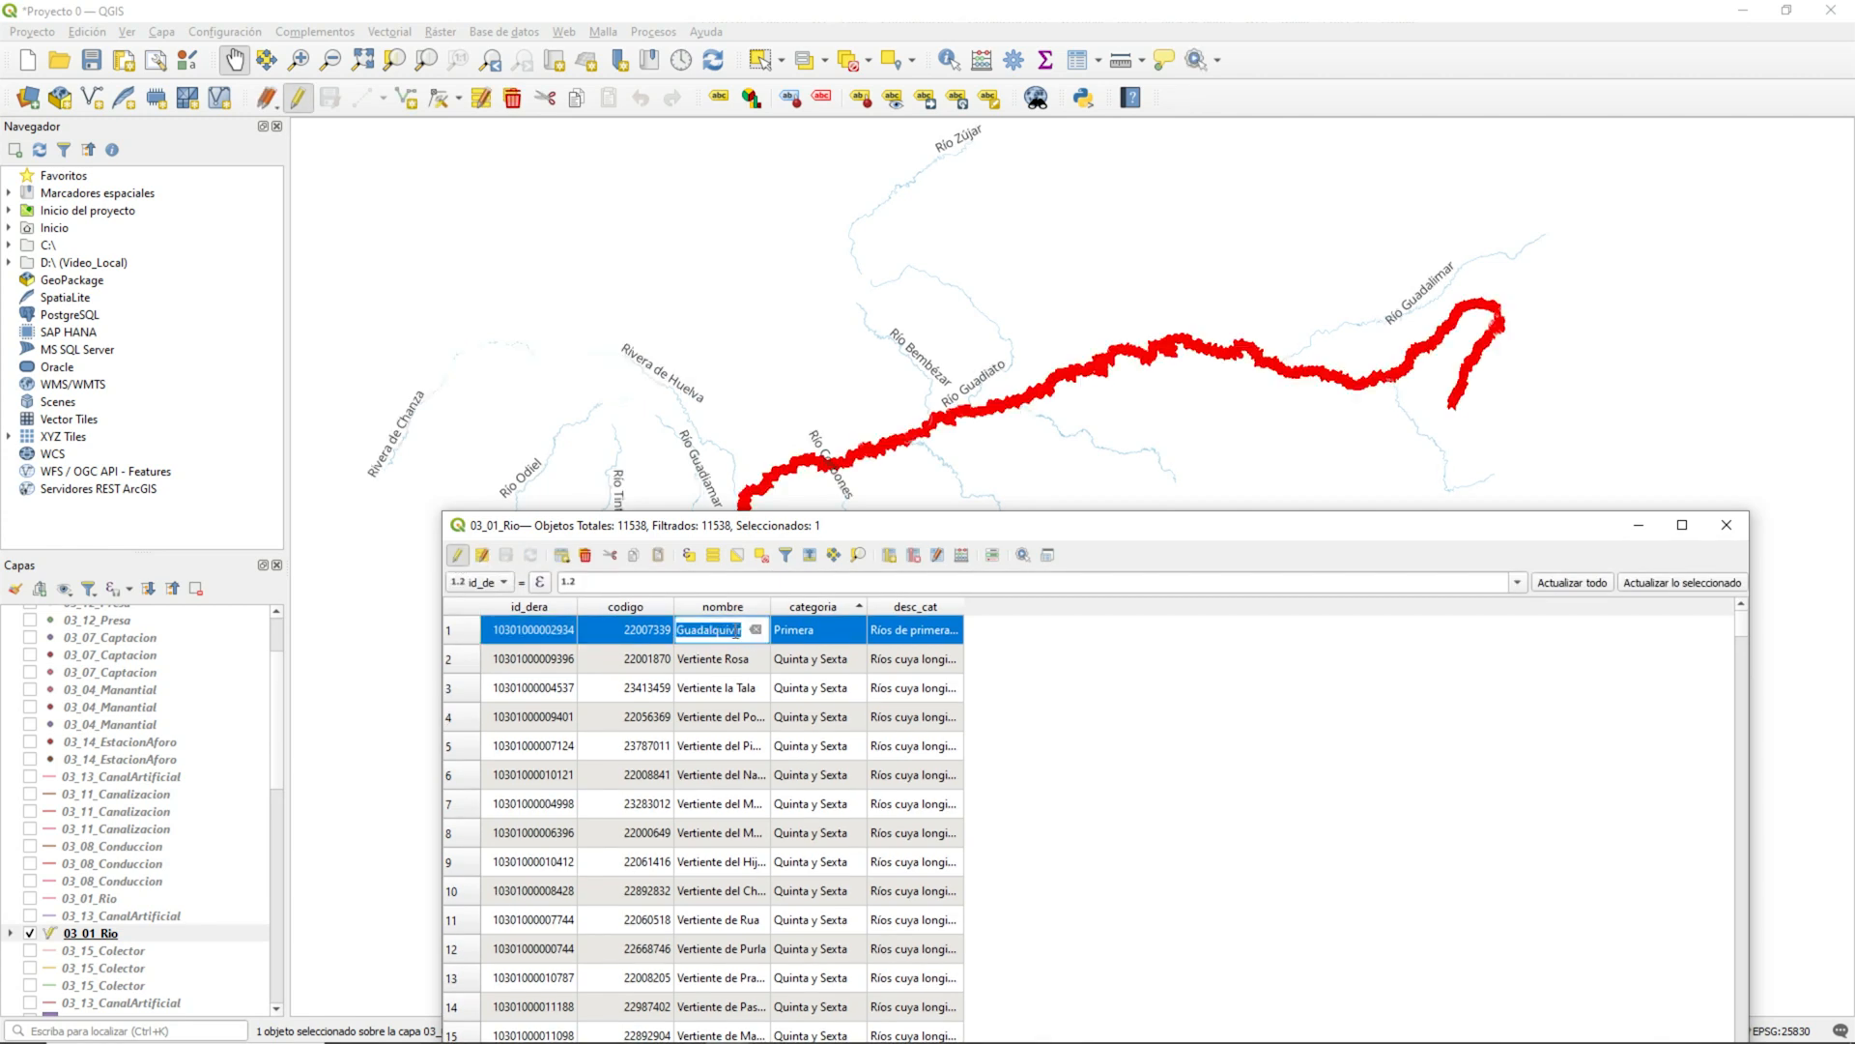
double_click(837, 630)
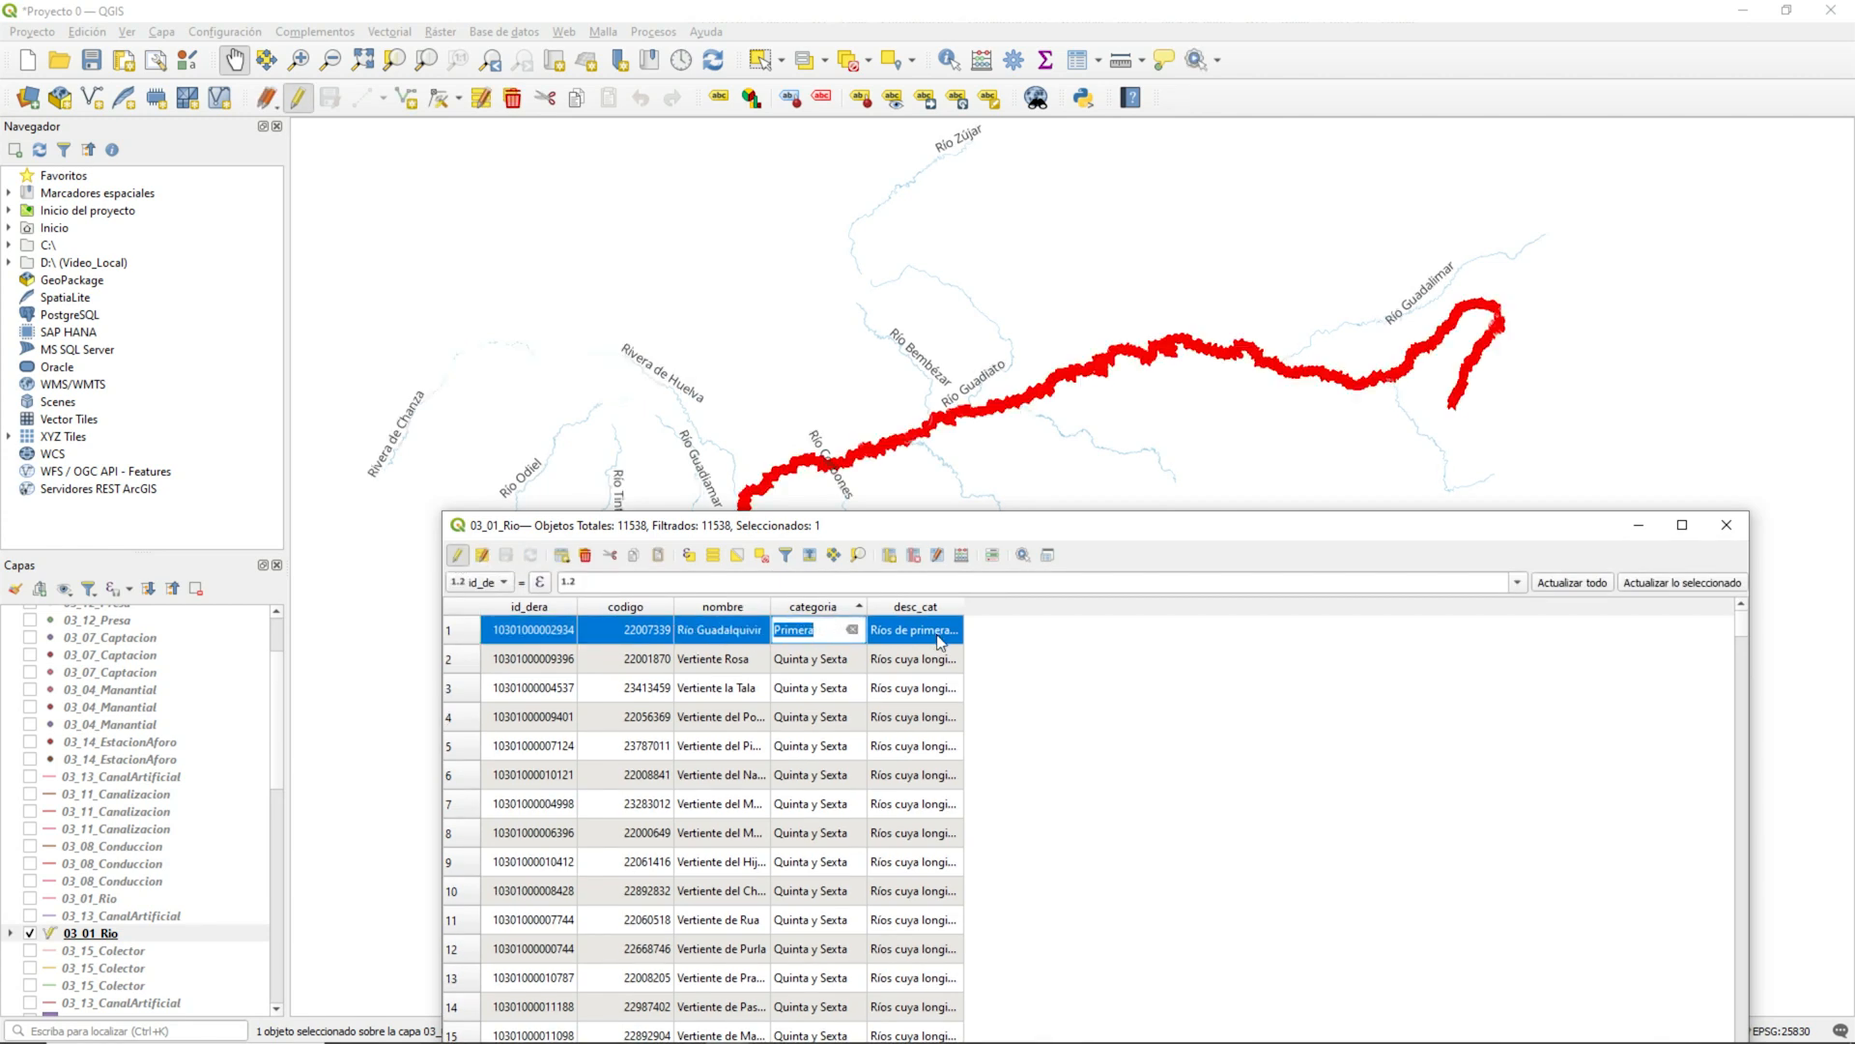
double_click(939, 641)
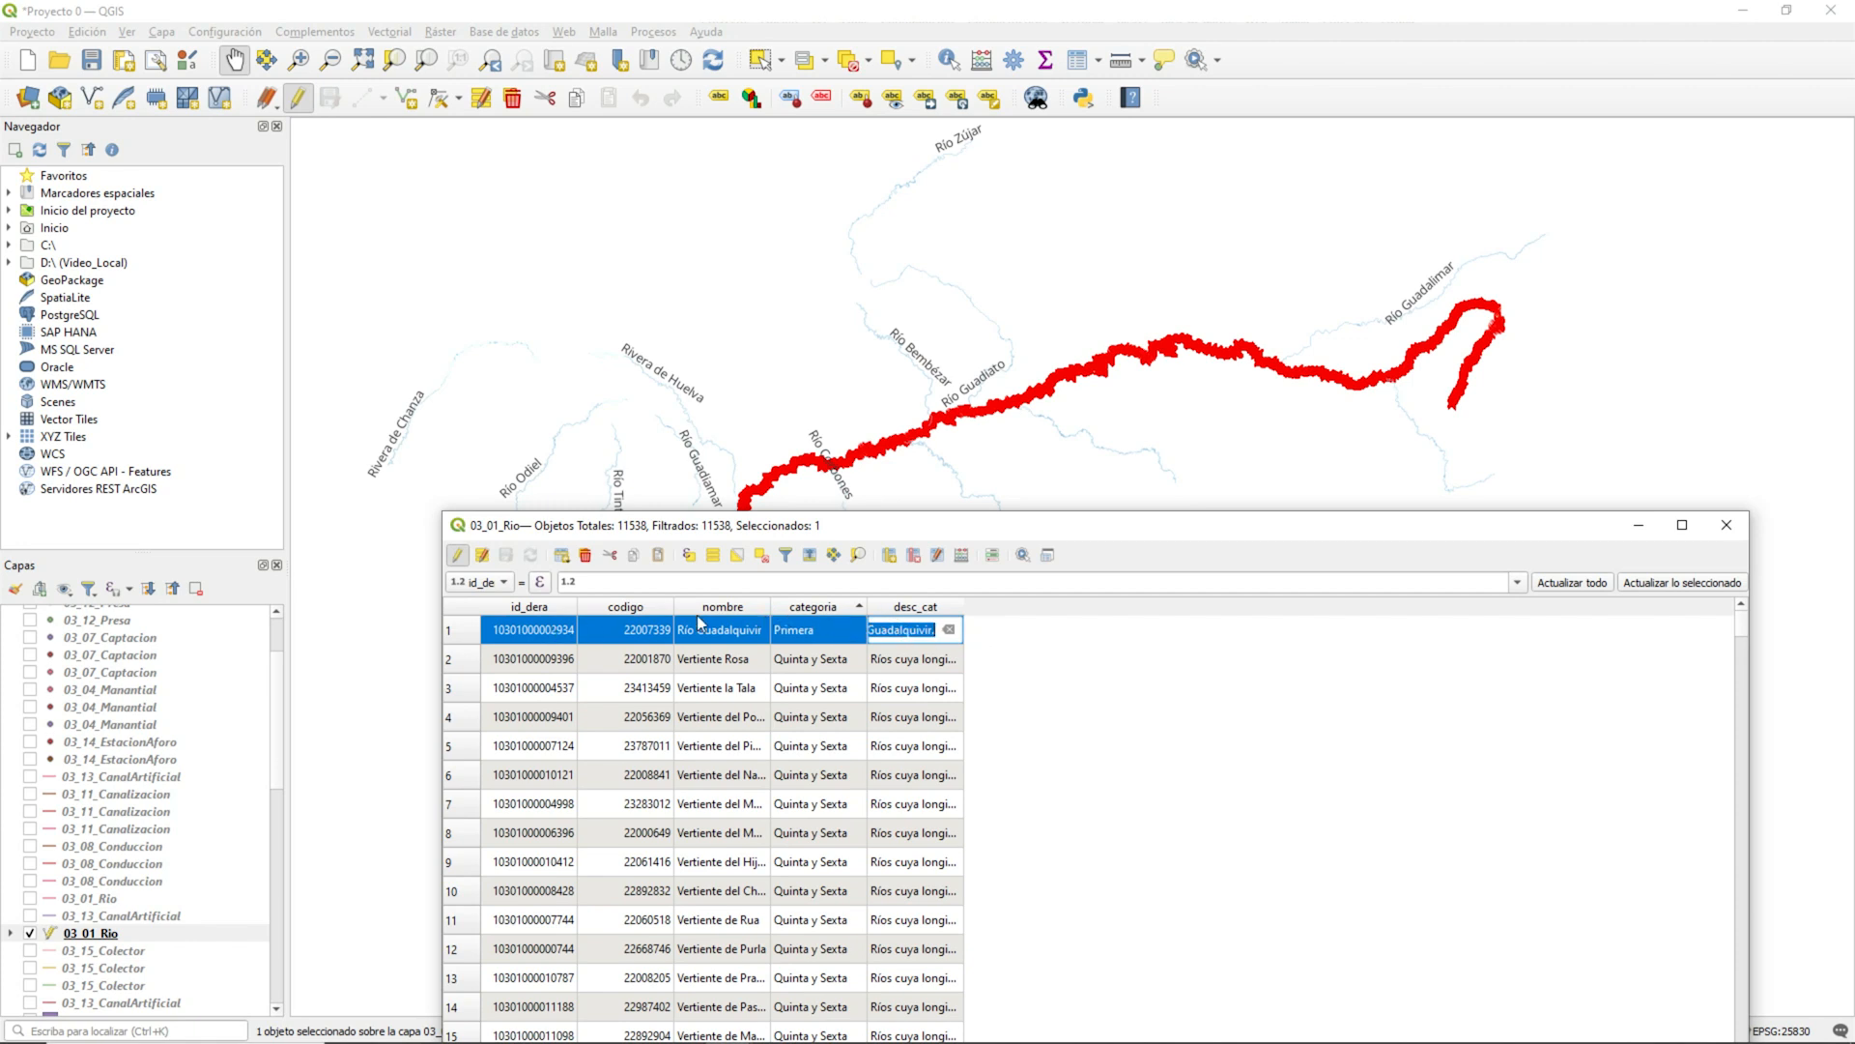
click(466, 630)
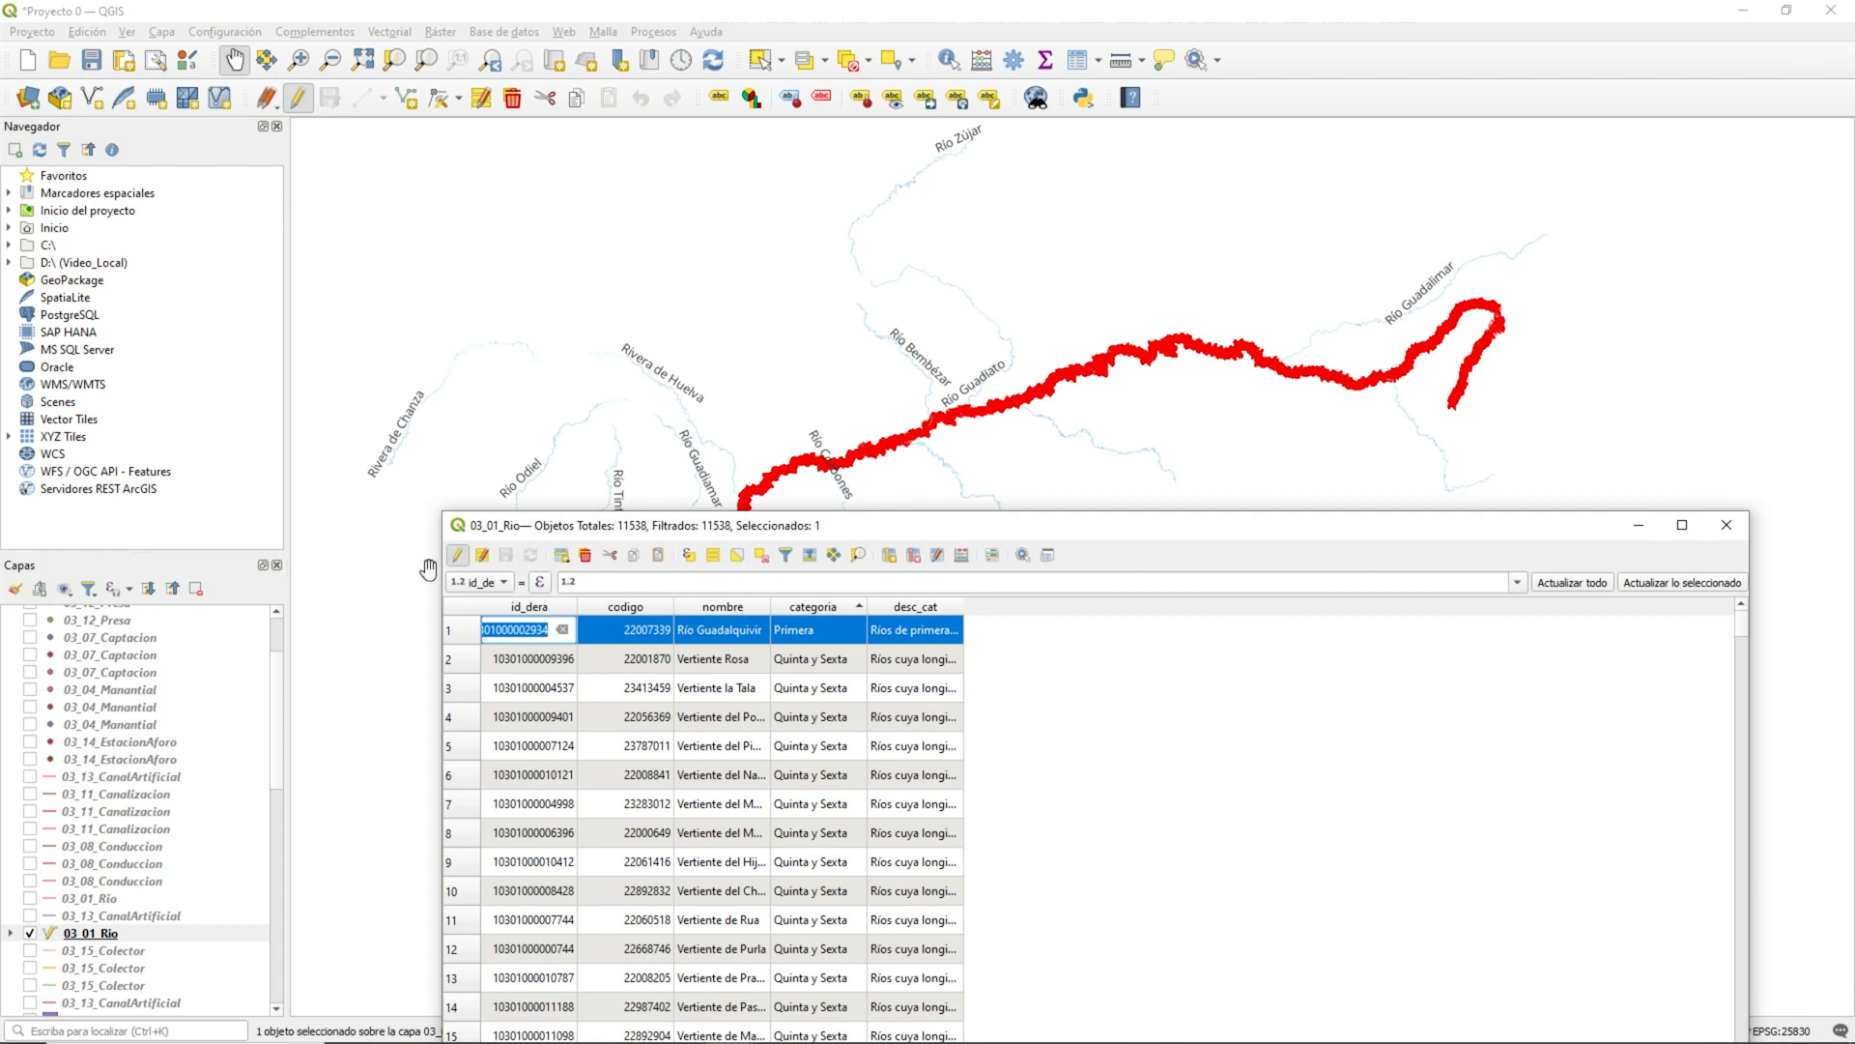
Step: Zoom the map to the selected river and reopen the 03_01_Rio attribute table in a larger window
click(129, 35)
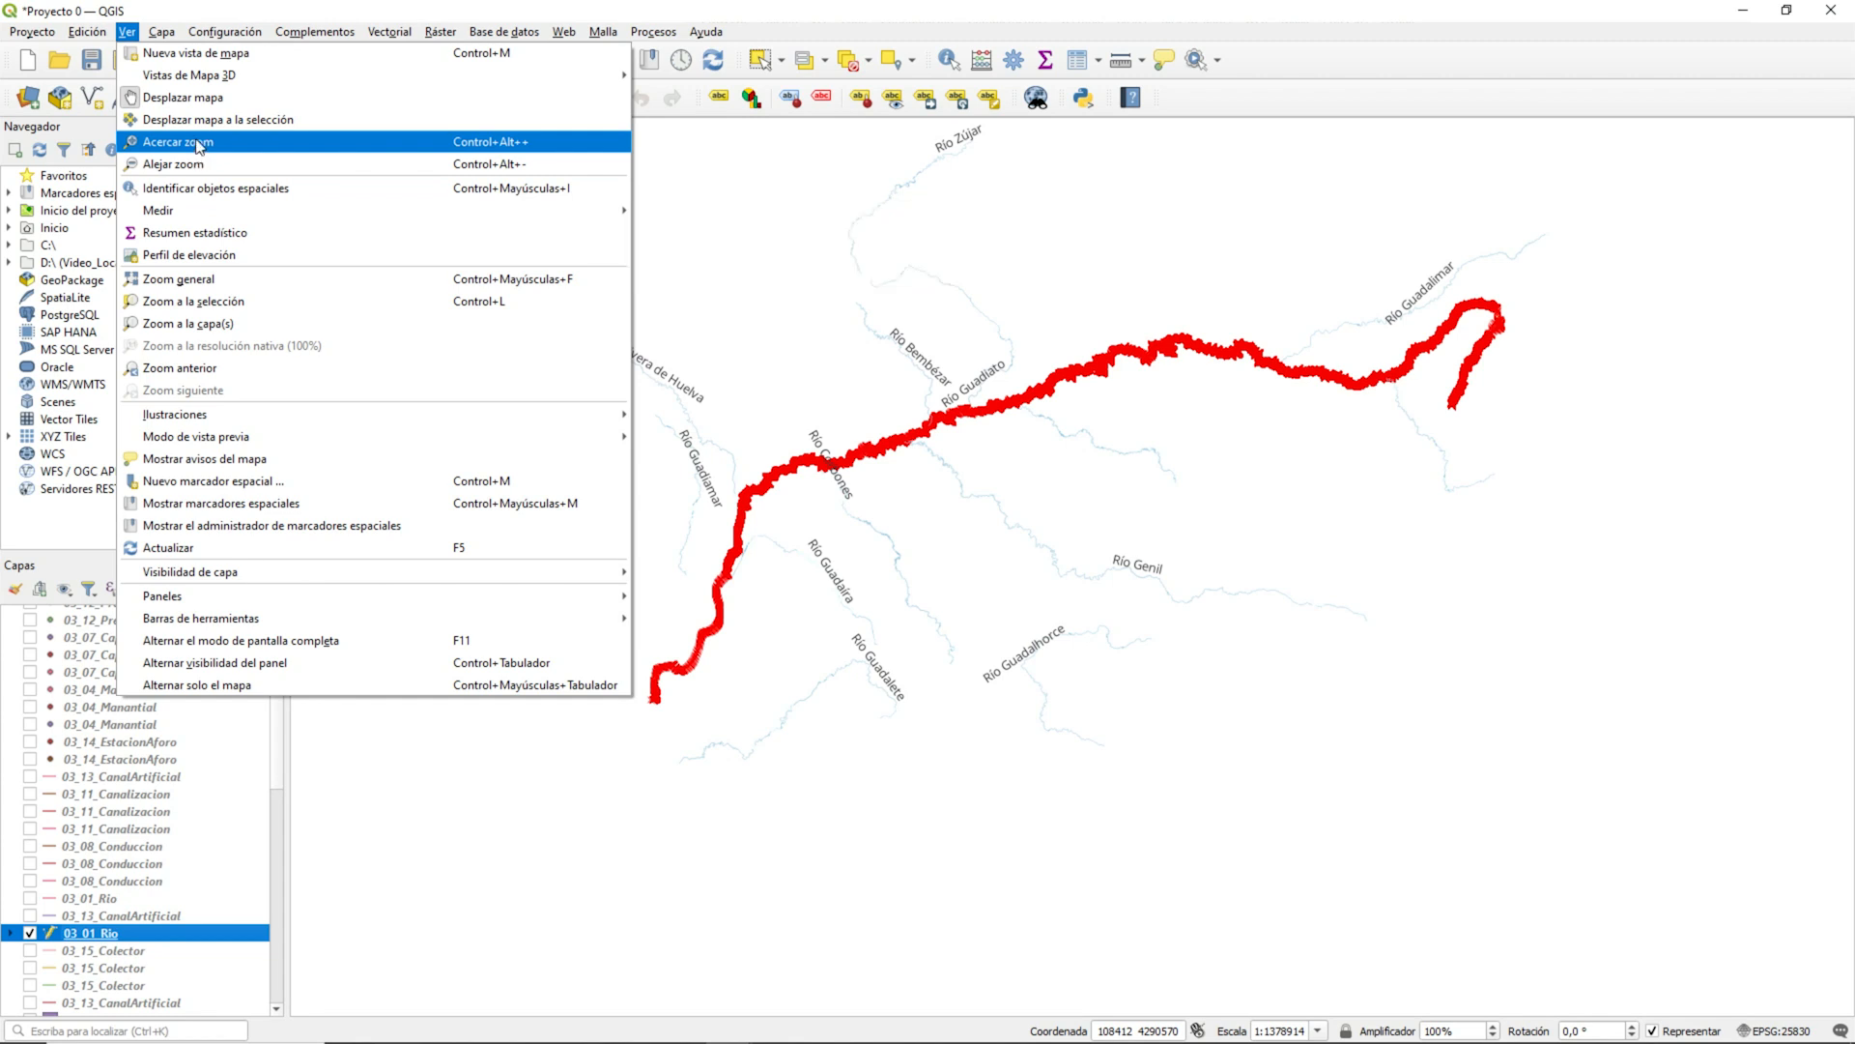
click(231, 300)
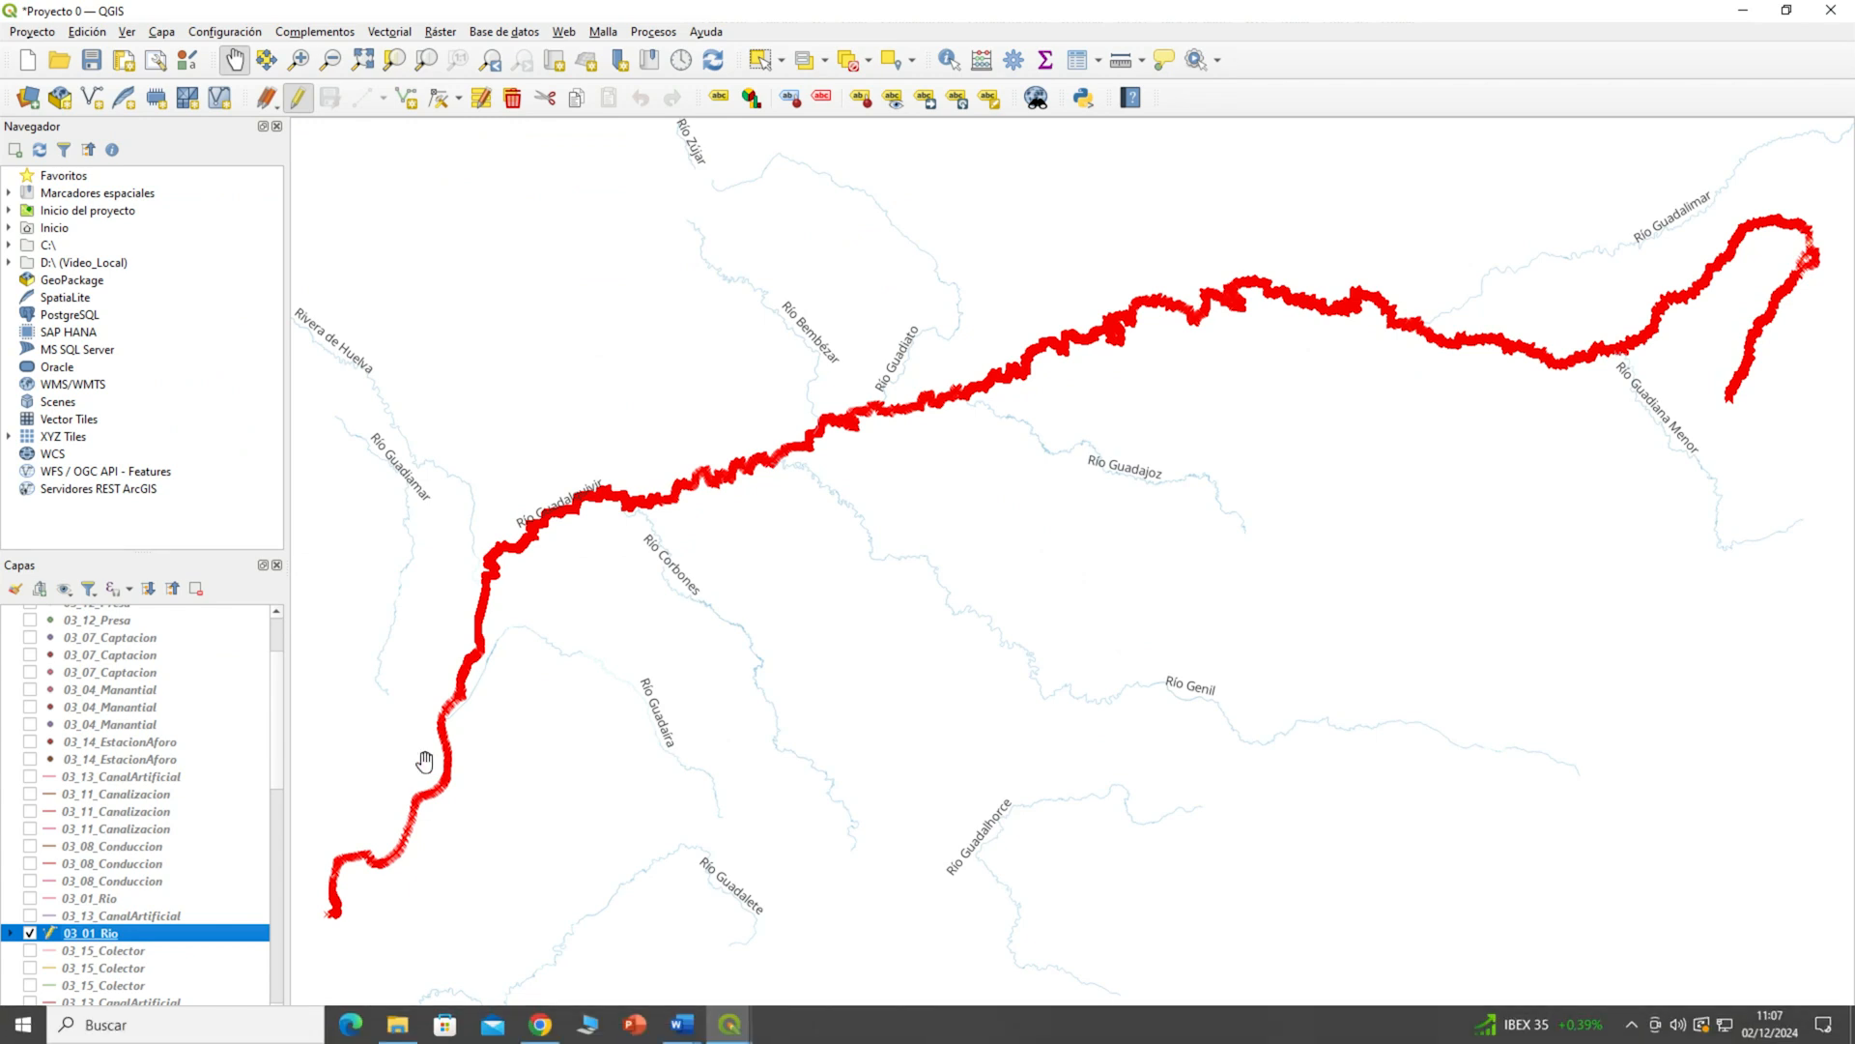
right_click(67, 933)
click(166, 669)
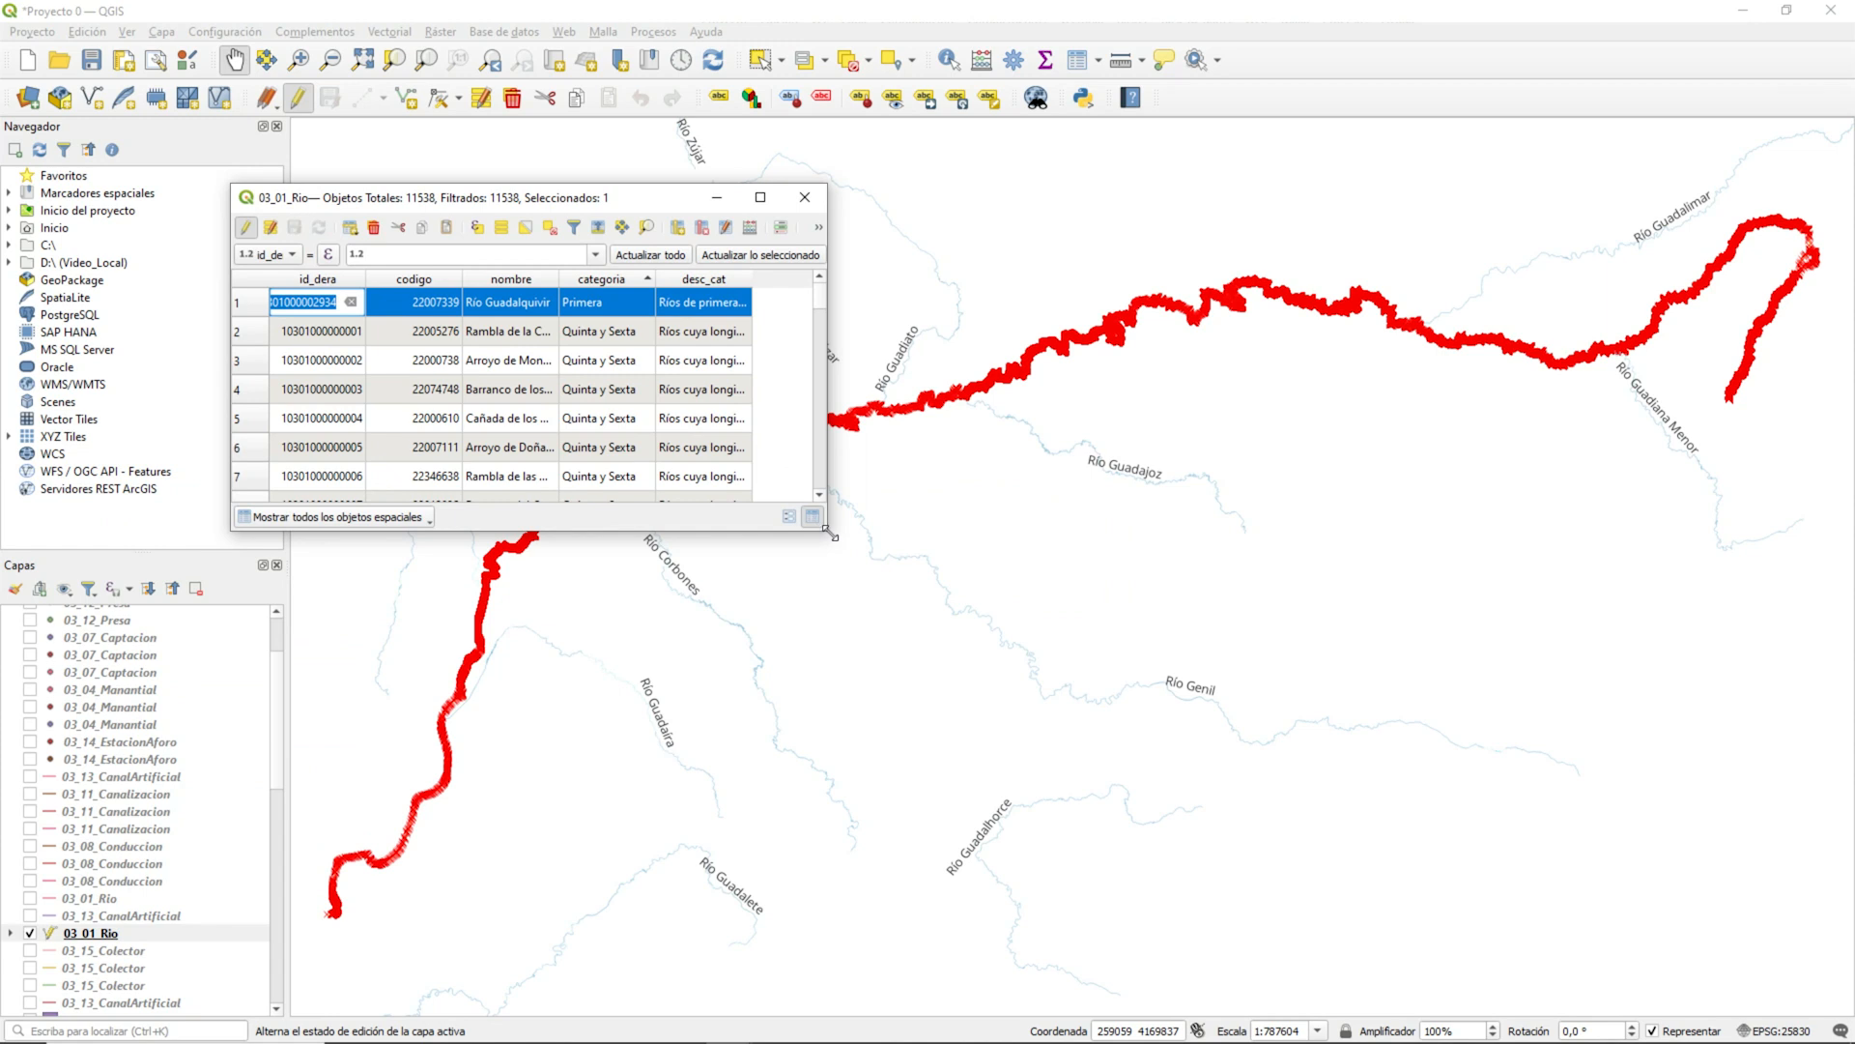
drag(826, 528, 1606, 983)
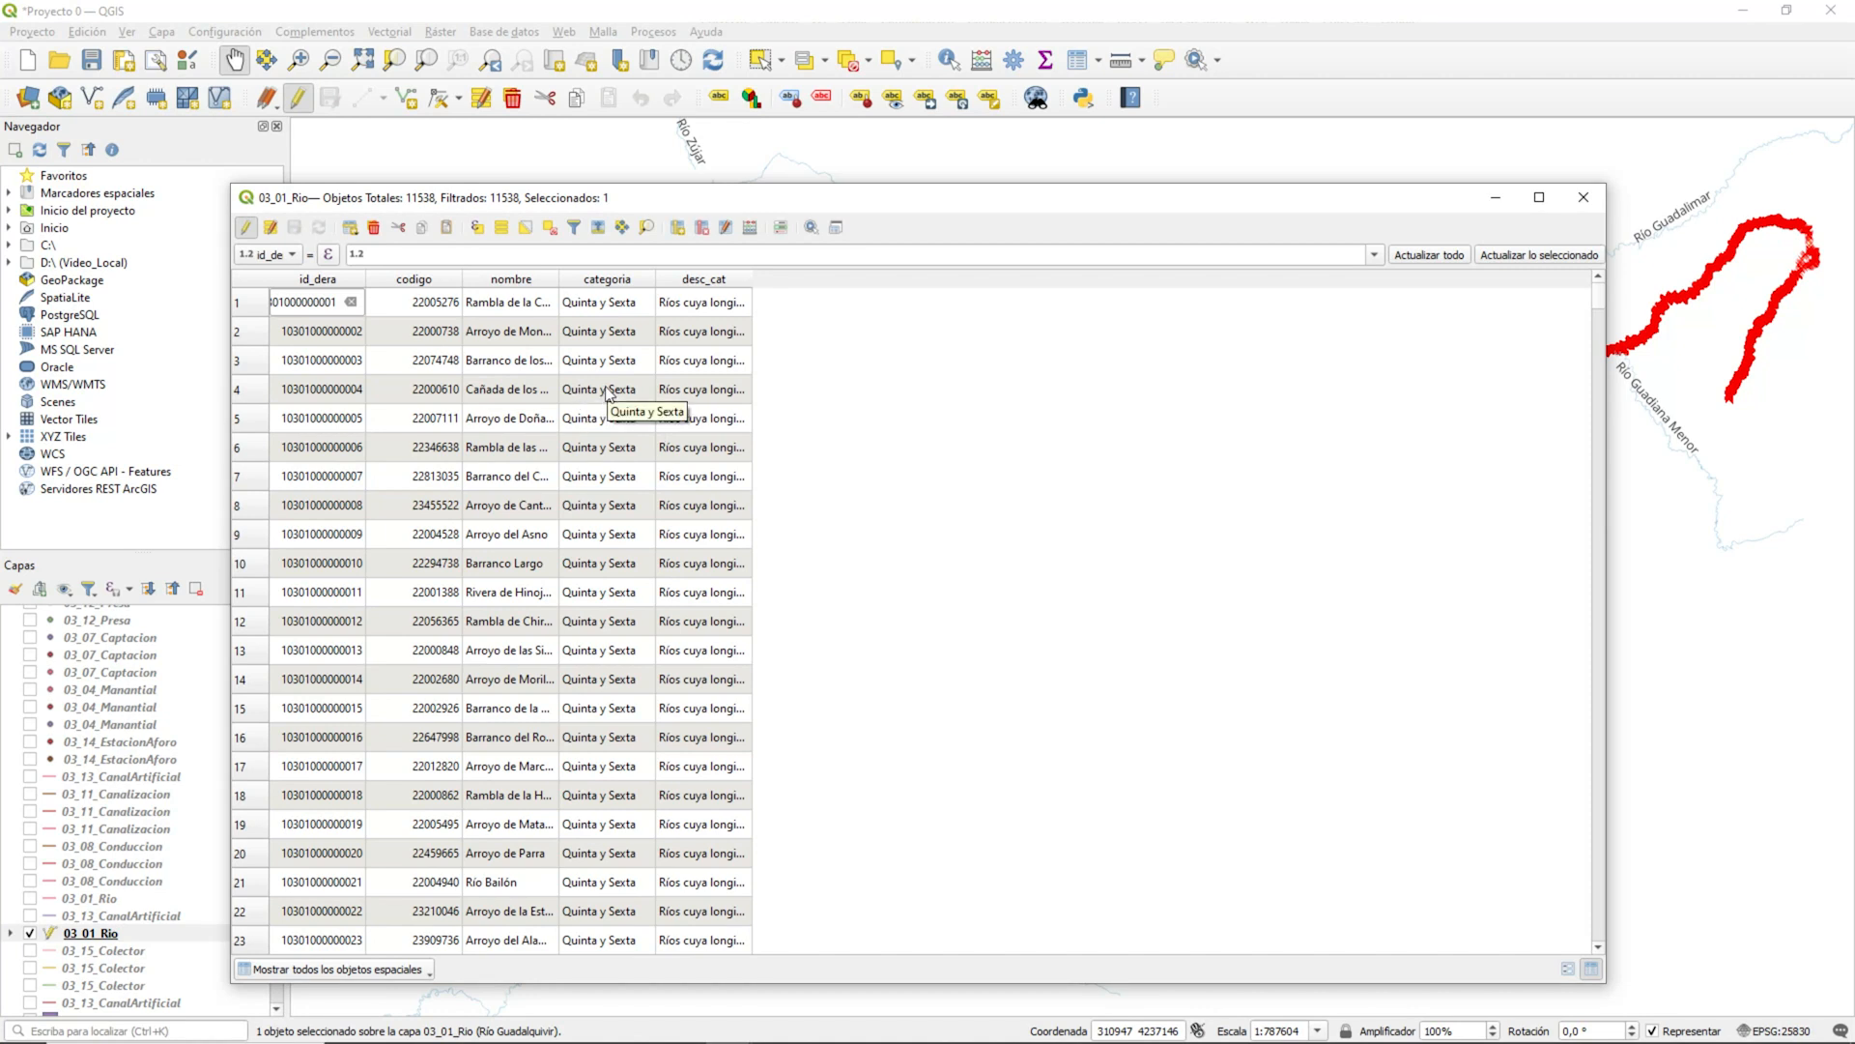
Step: Add a decimal number field named Caudal with length 20 and precision 3, and open its first cell for editing
click(679, 228)
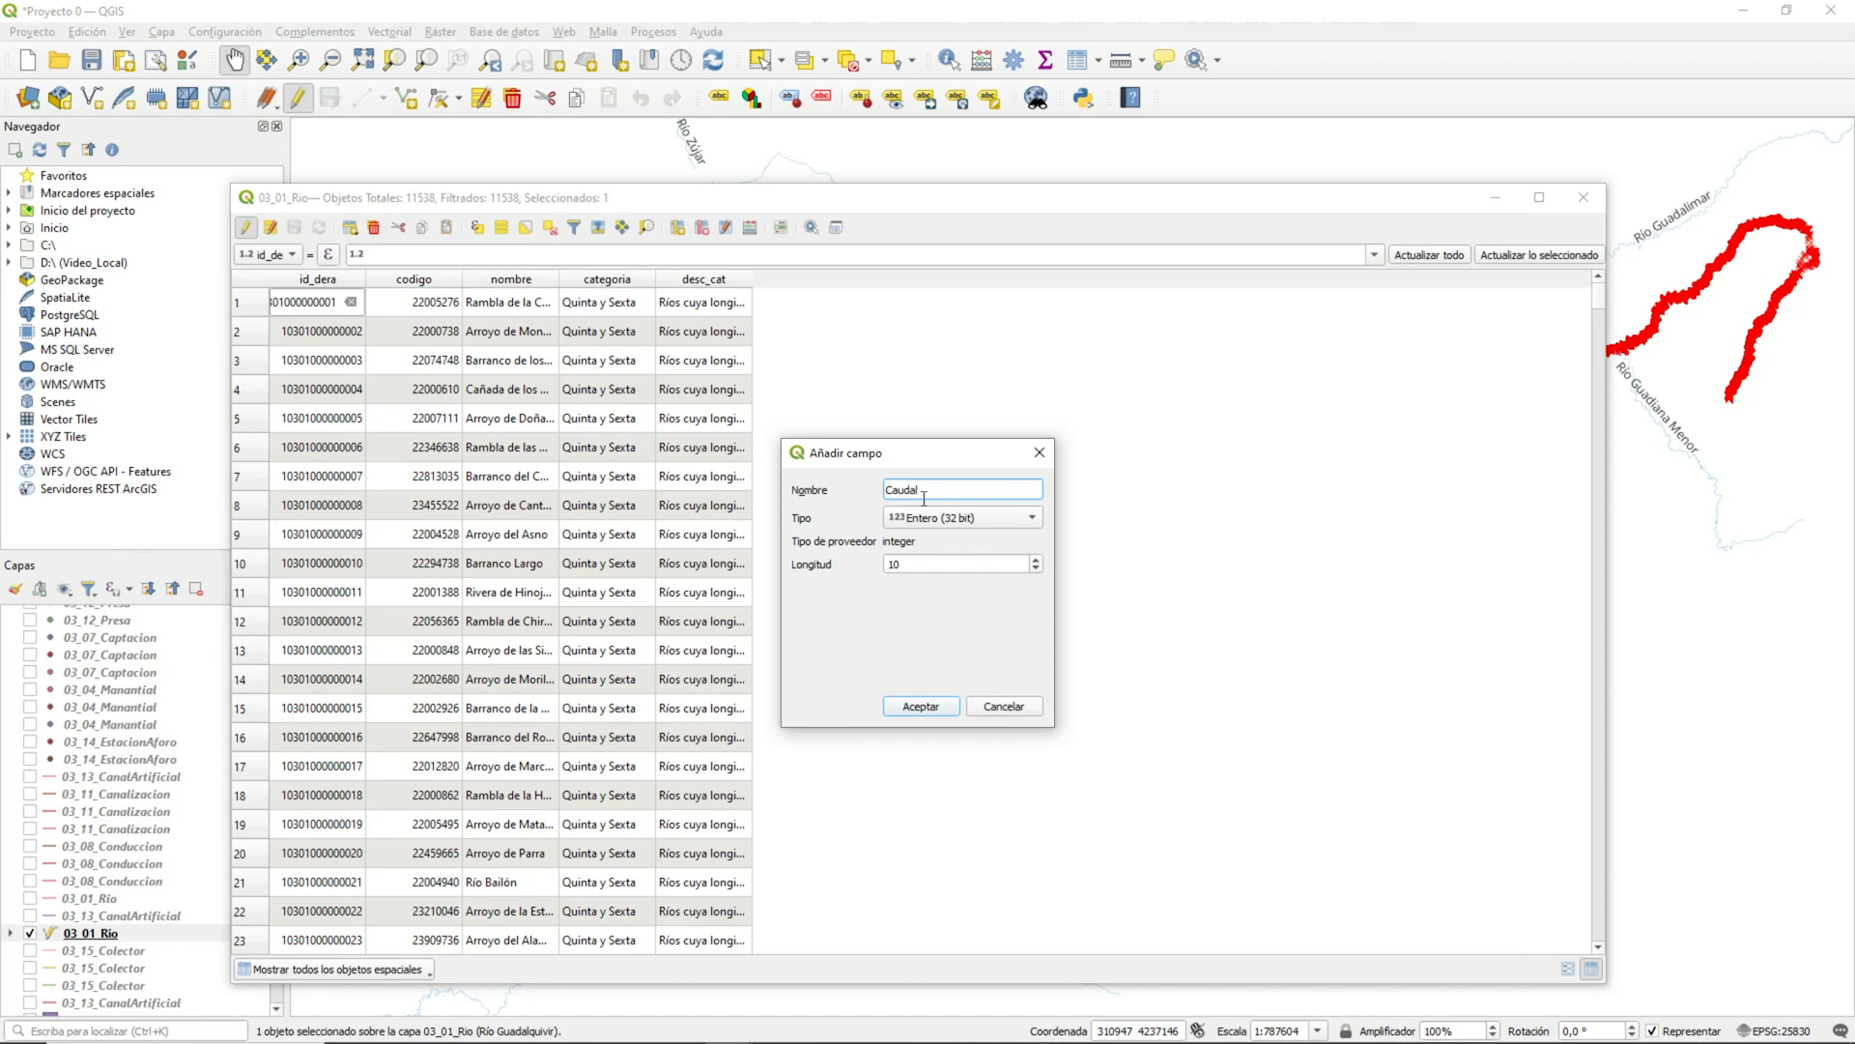
click(956, 518)
click(965, 562)
click(962, 562)
text(20)
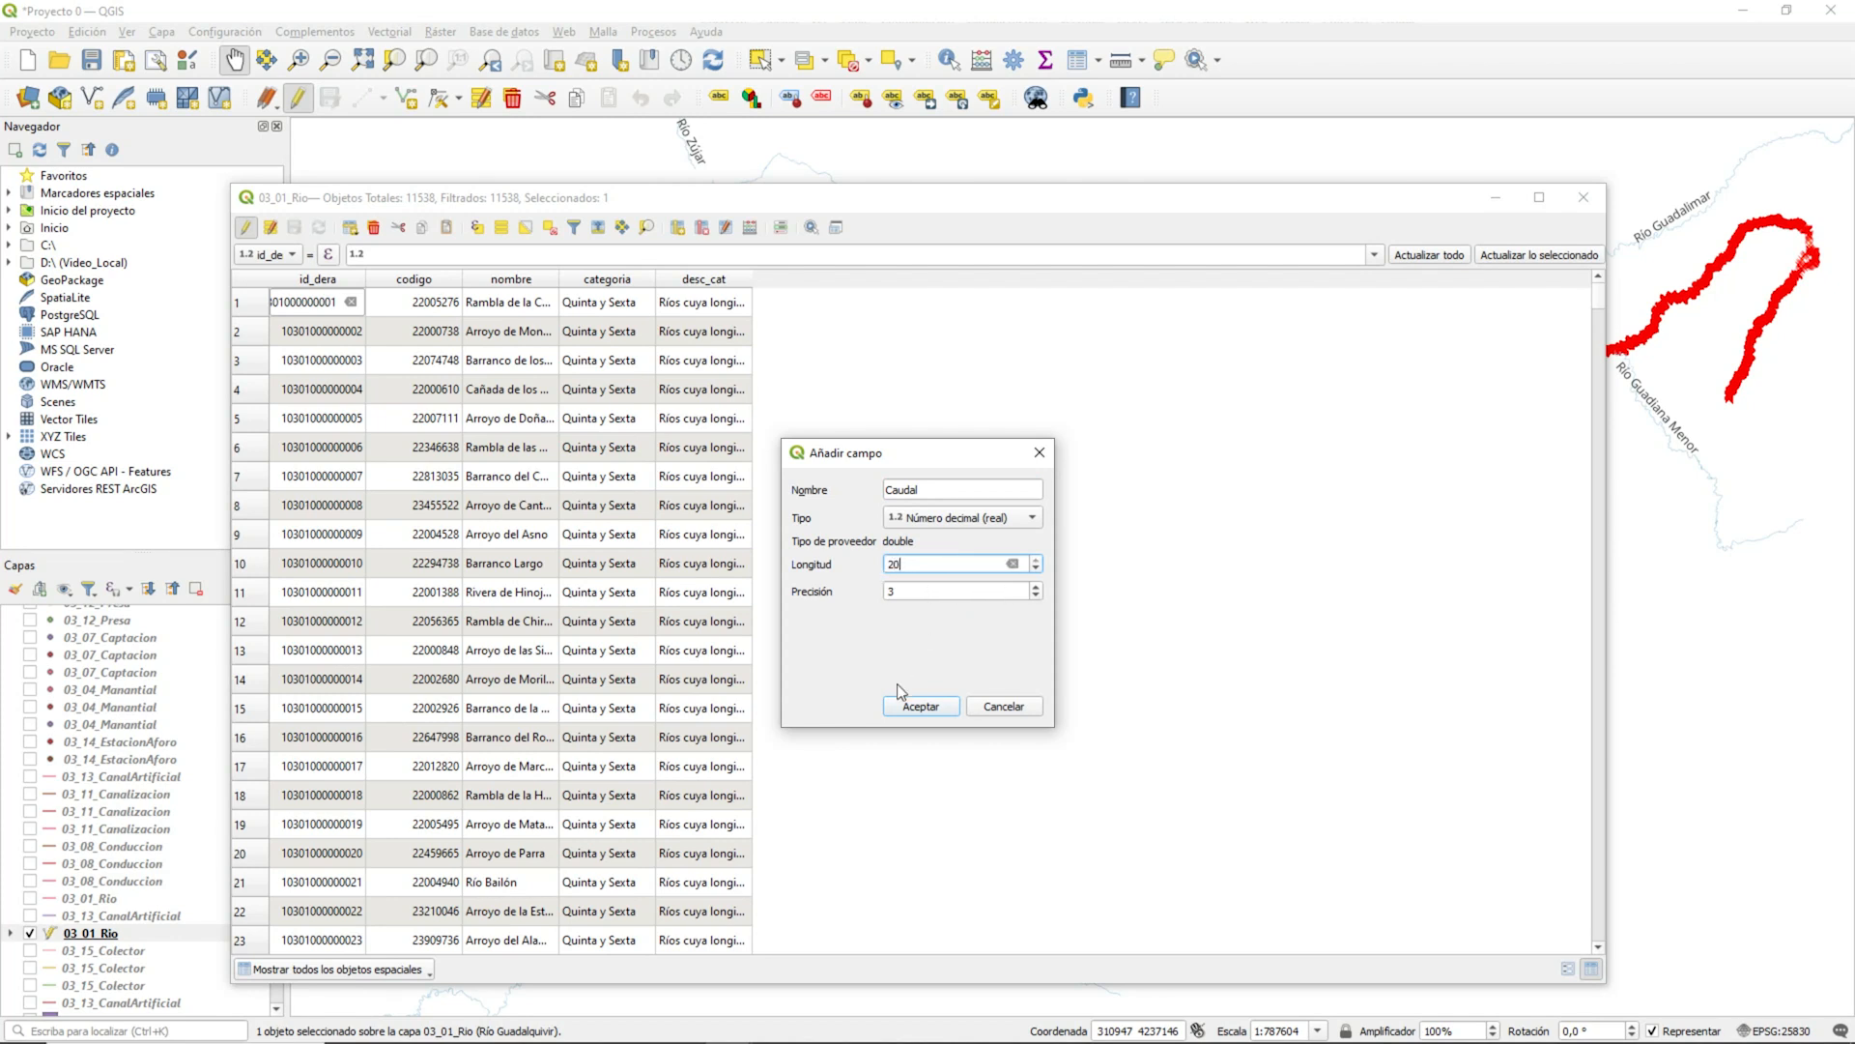
click(903, 715)
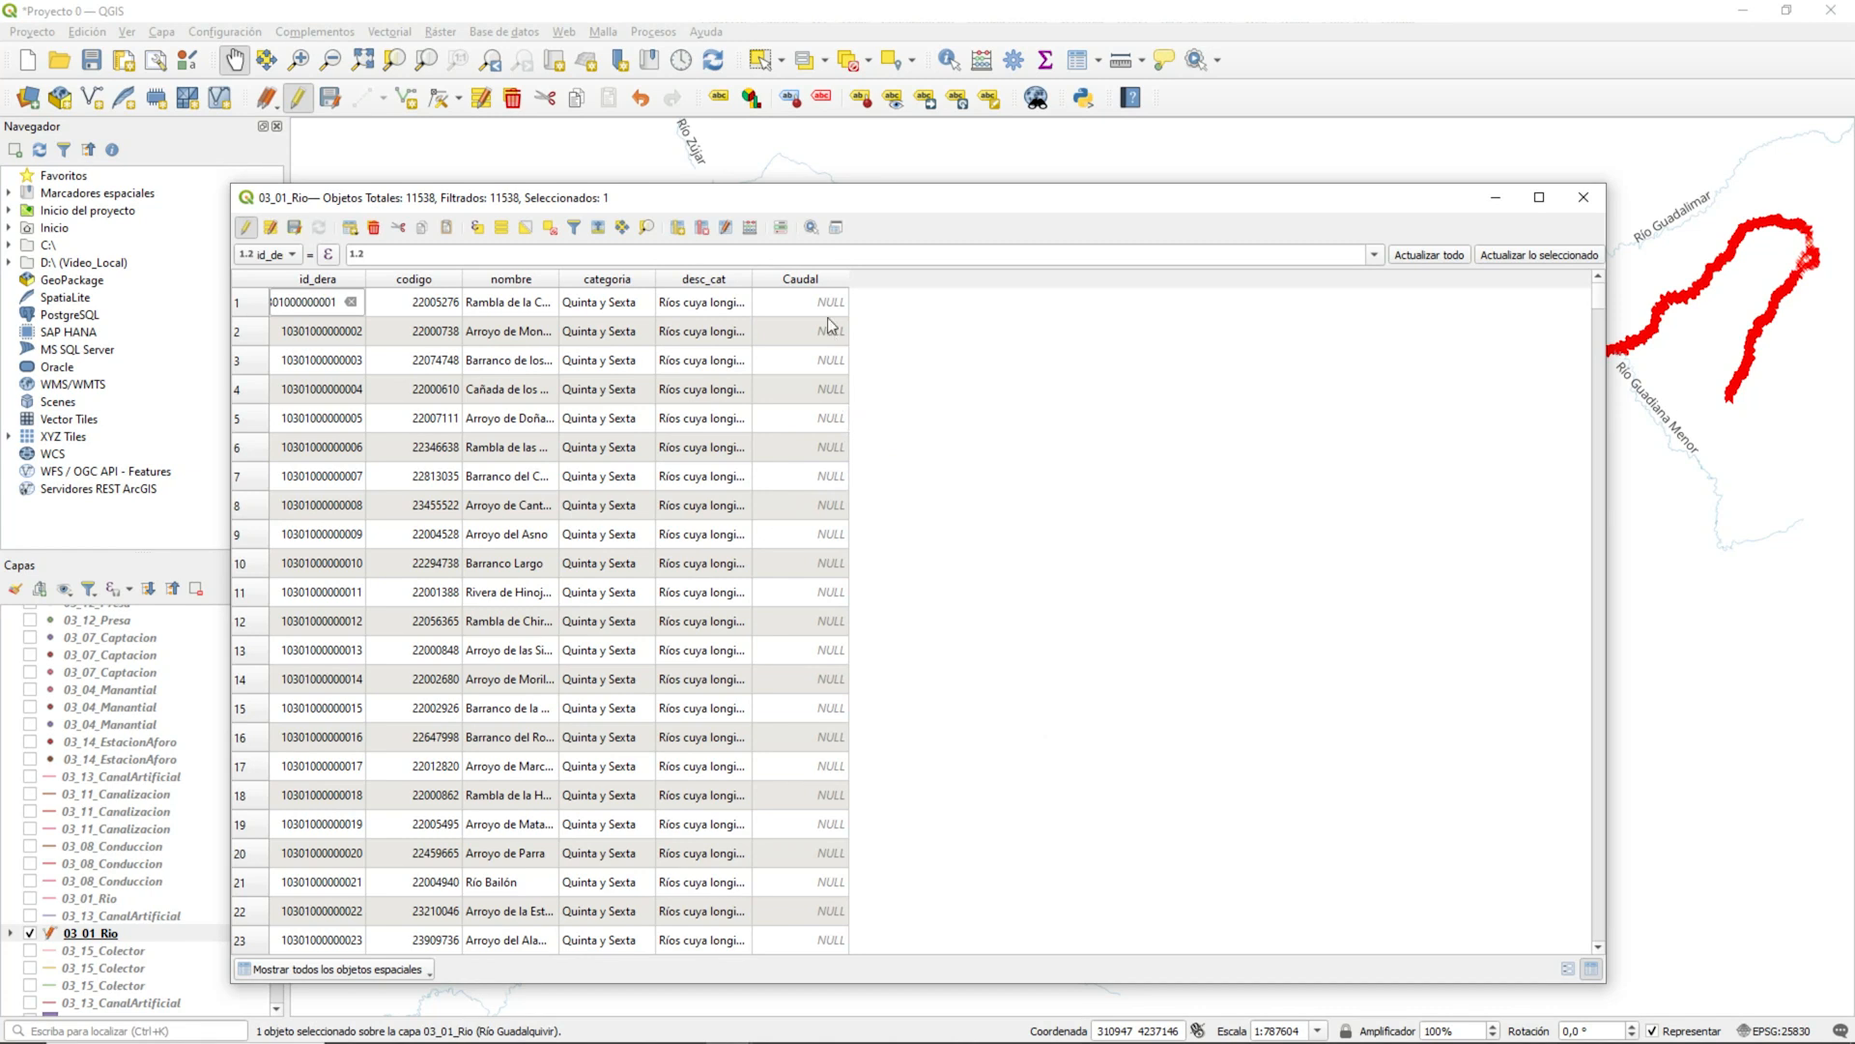
double_click(799, 301)
Step: Delete the Caudal field from the attribute table
click(702, 227)
click(763, 519)
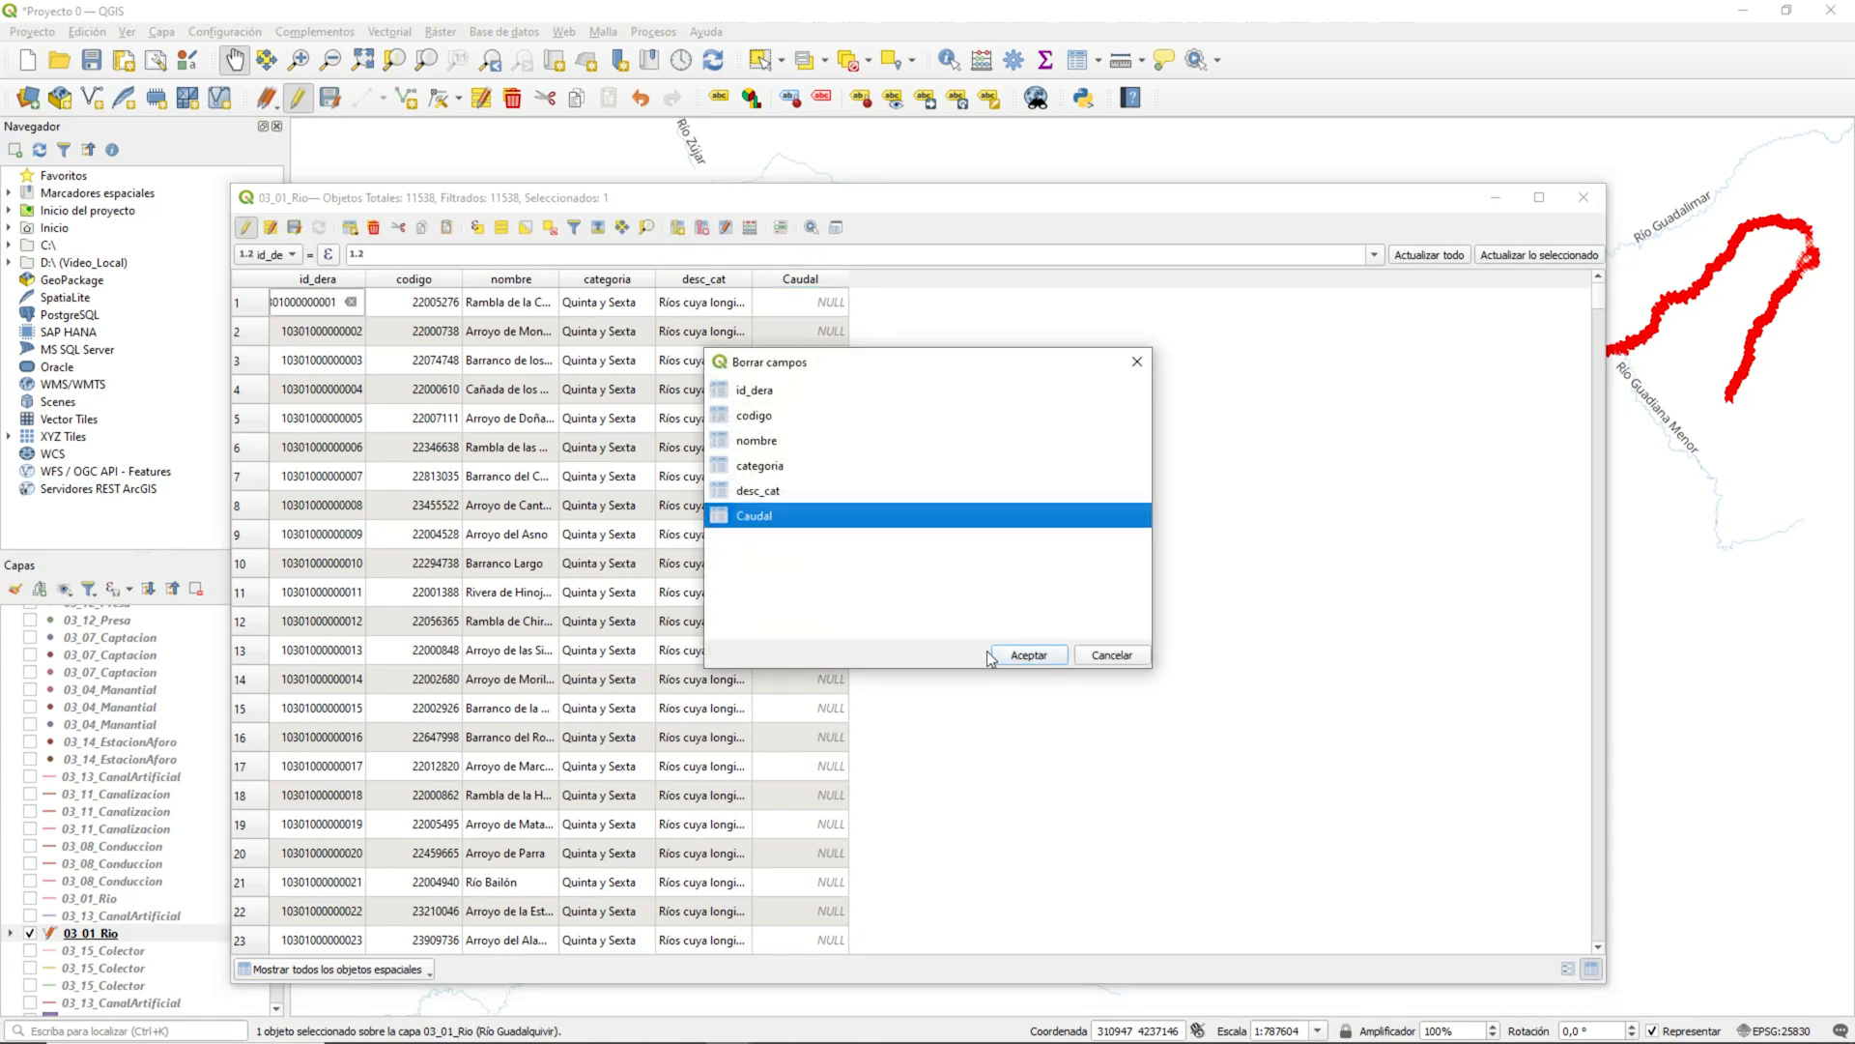
click(1026, 654)
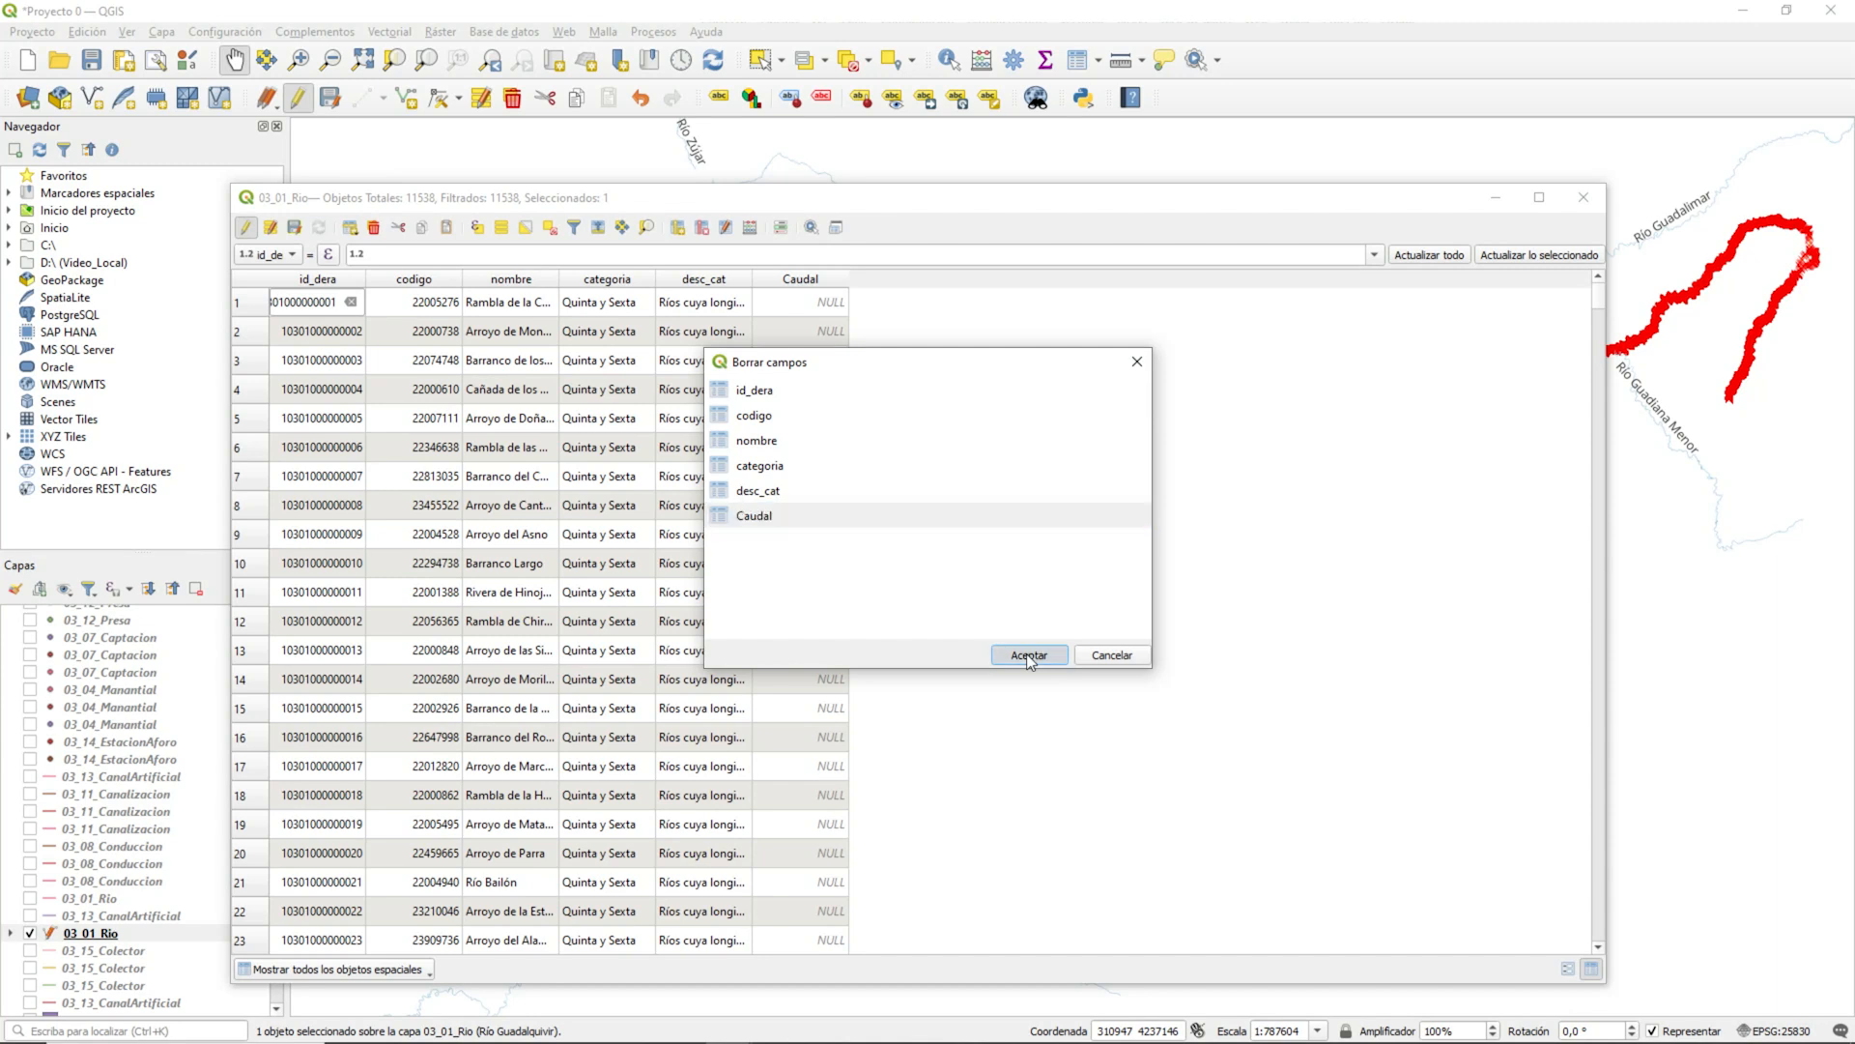
click(1132, 541)
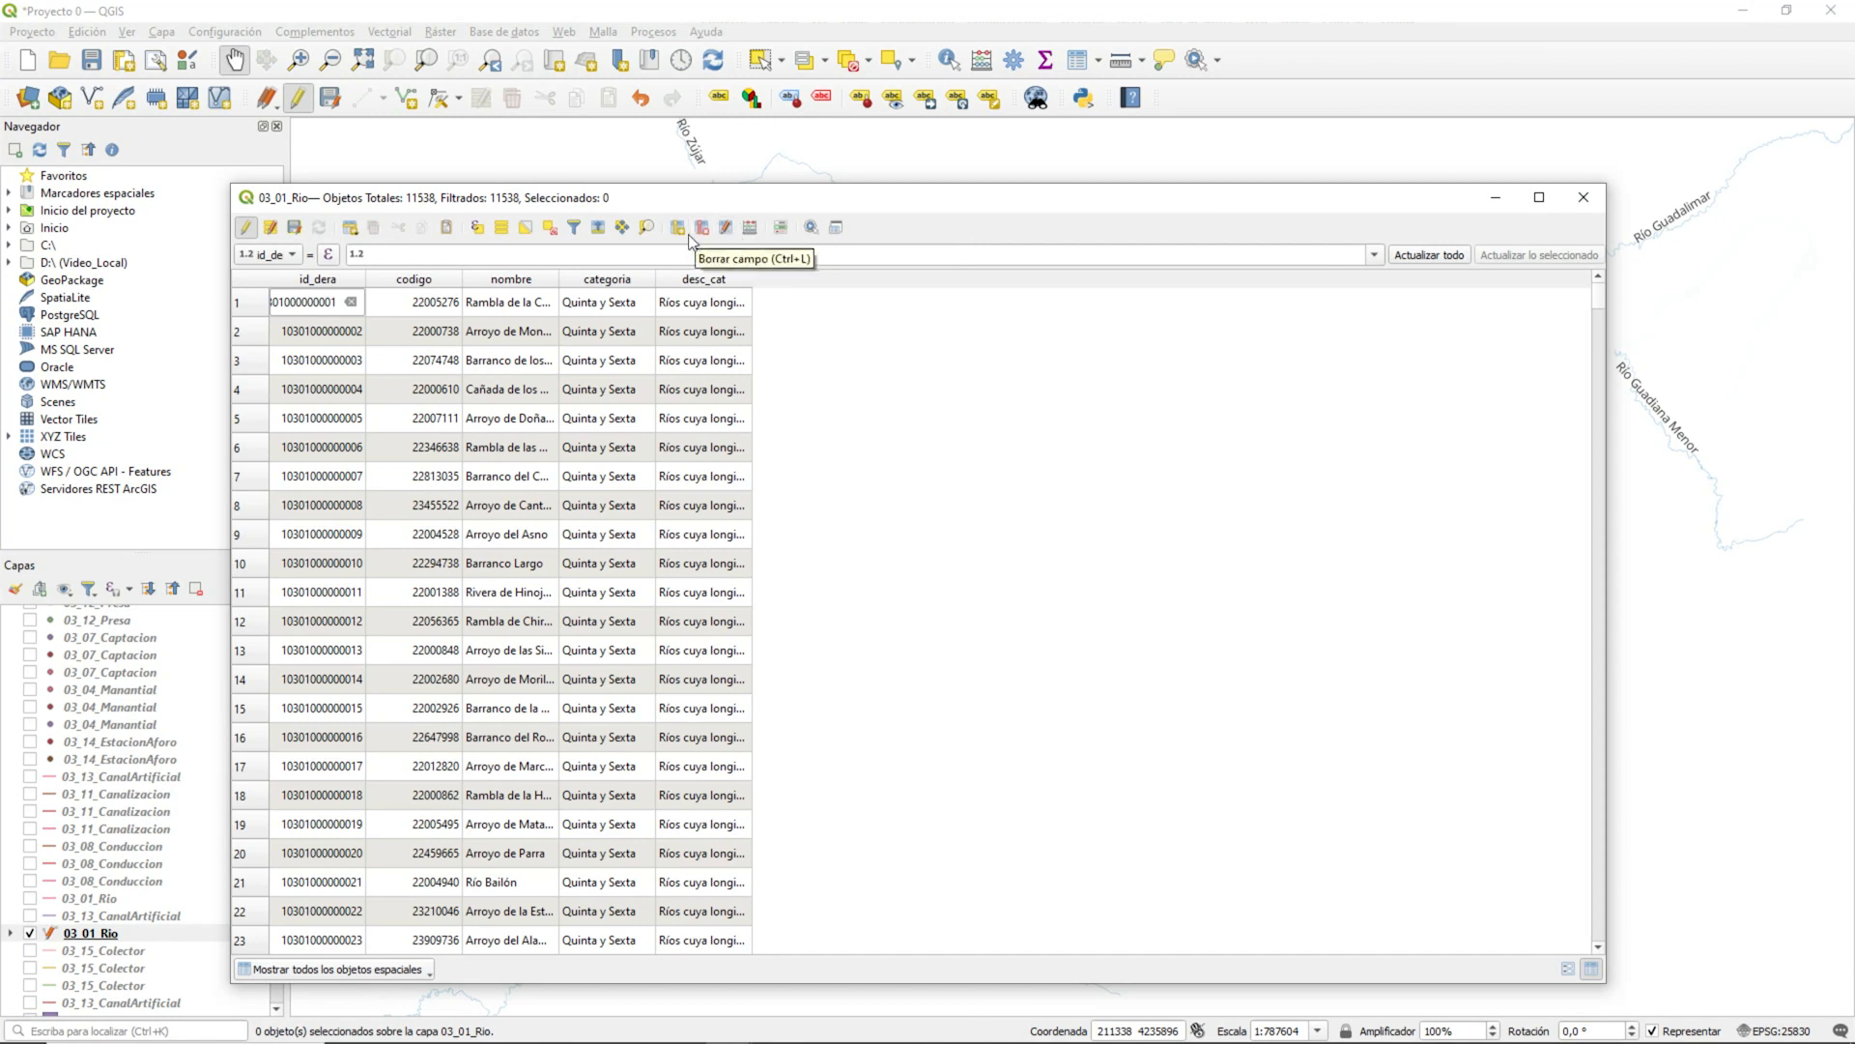
Step: Define a new decimal number field named Longitud with length 20 and precision 3 in the field calculator
click(752, 232)
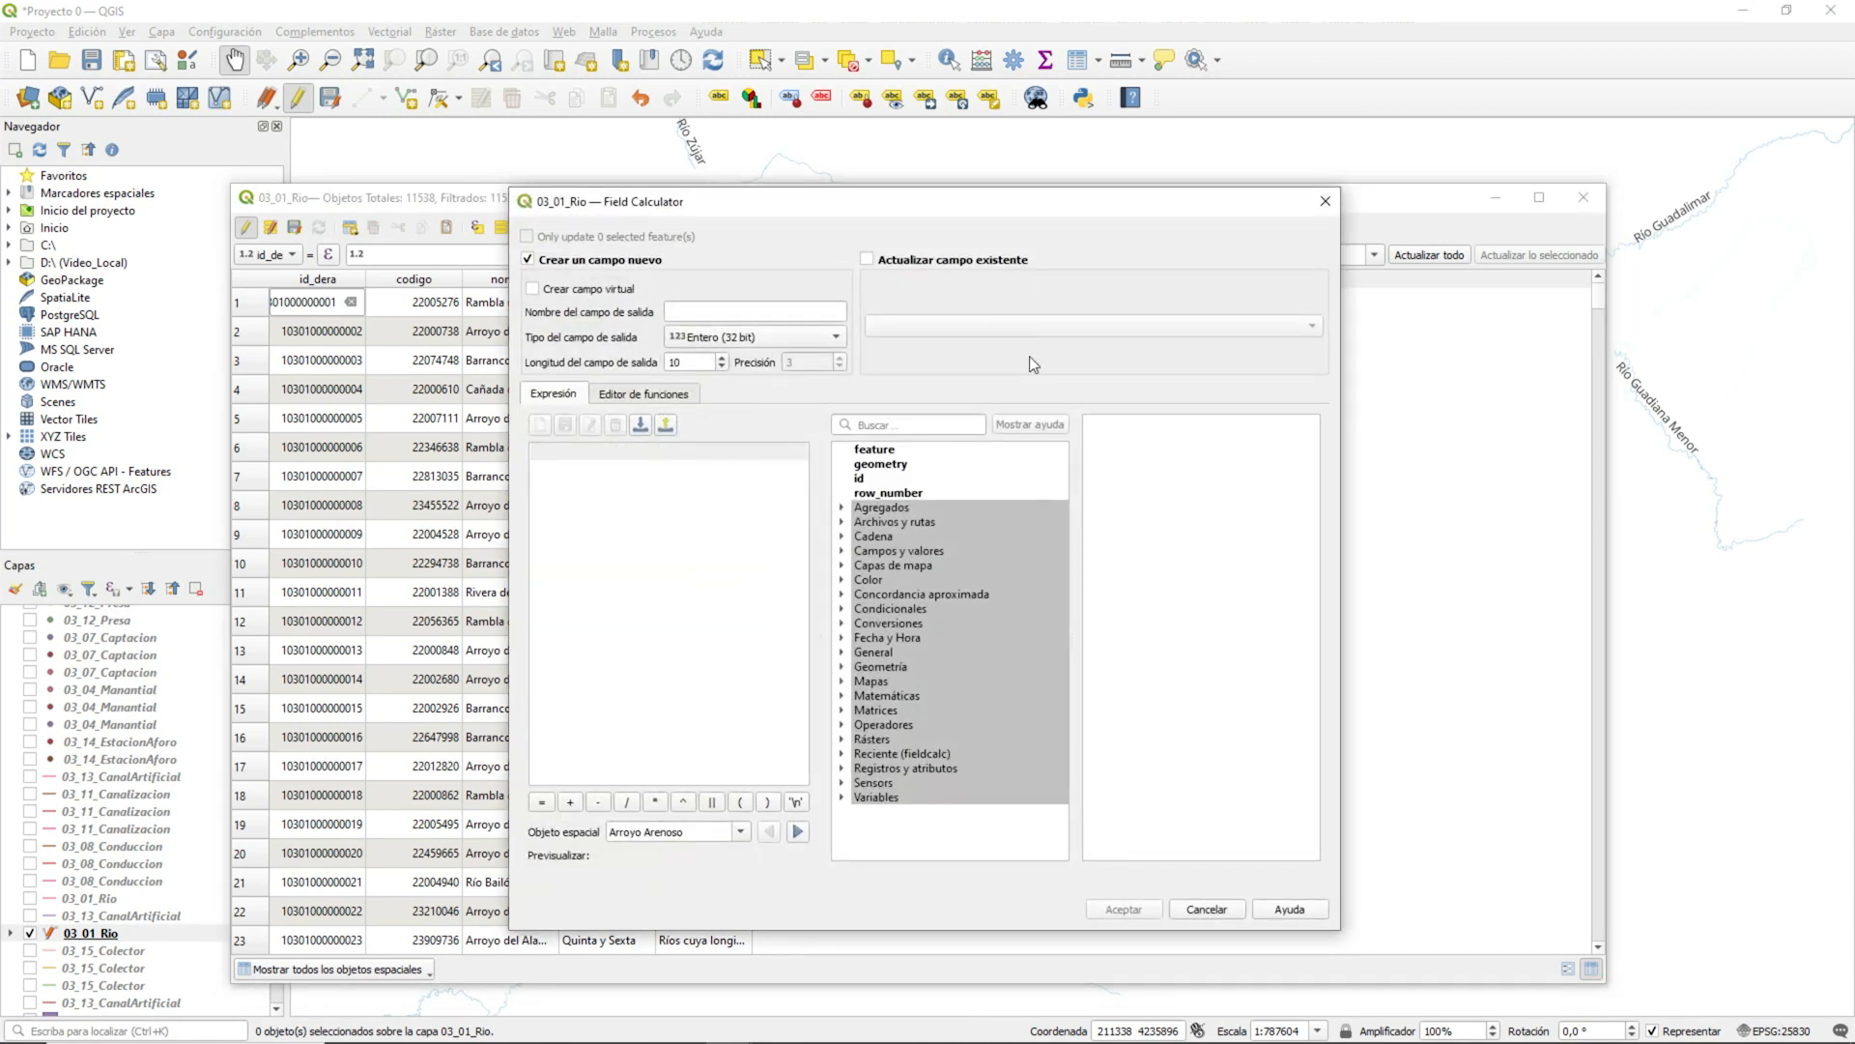
click(702, 309)
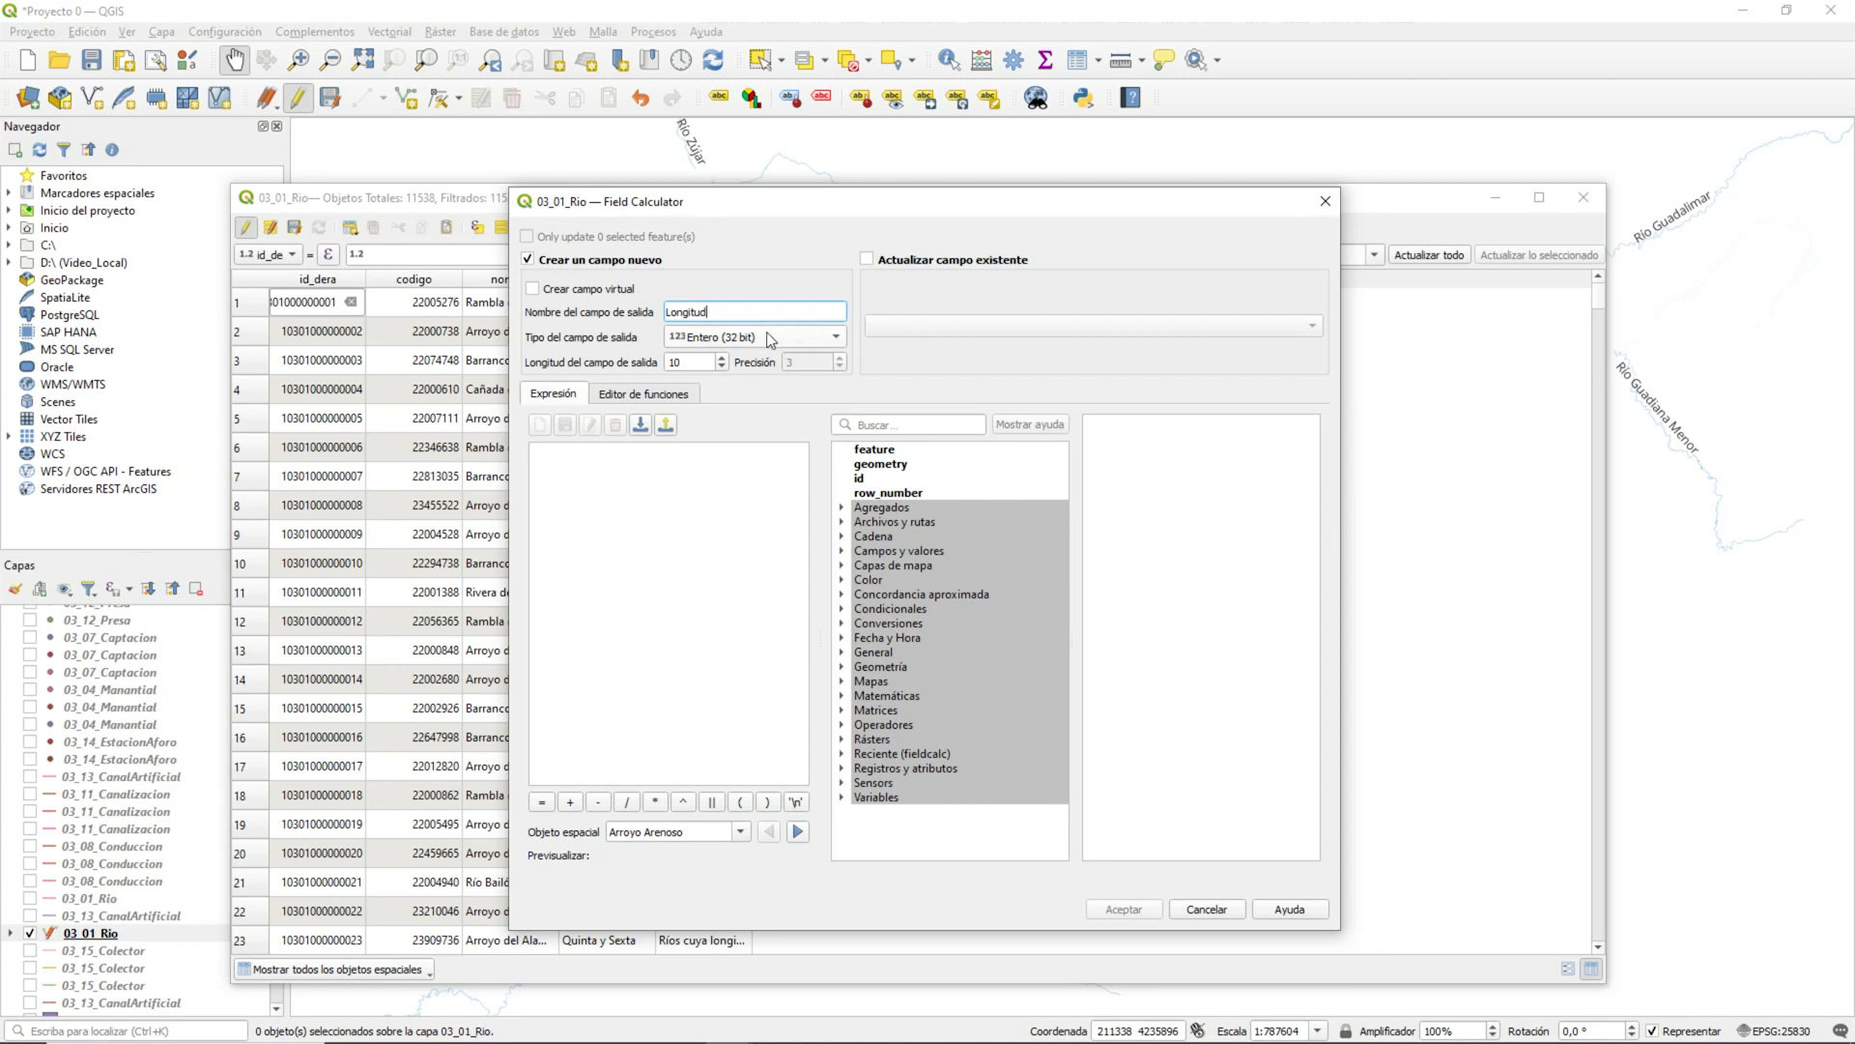
click(770, 336)
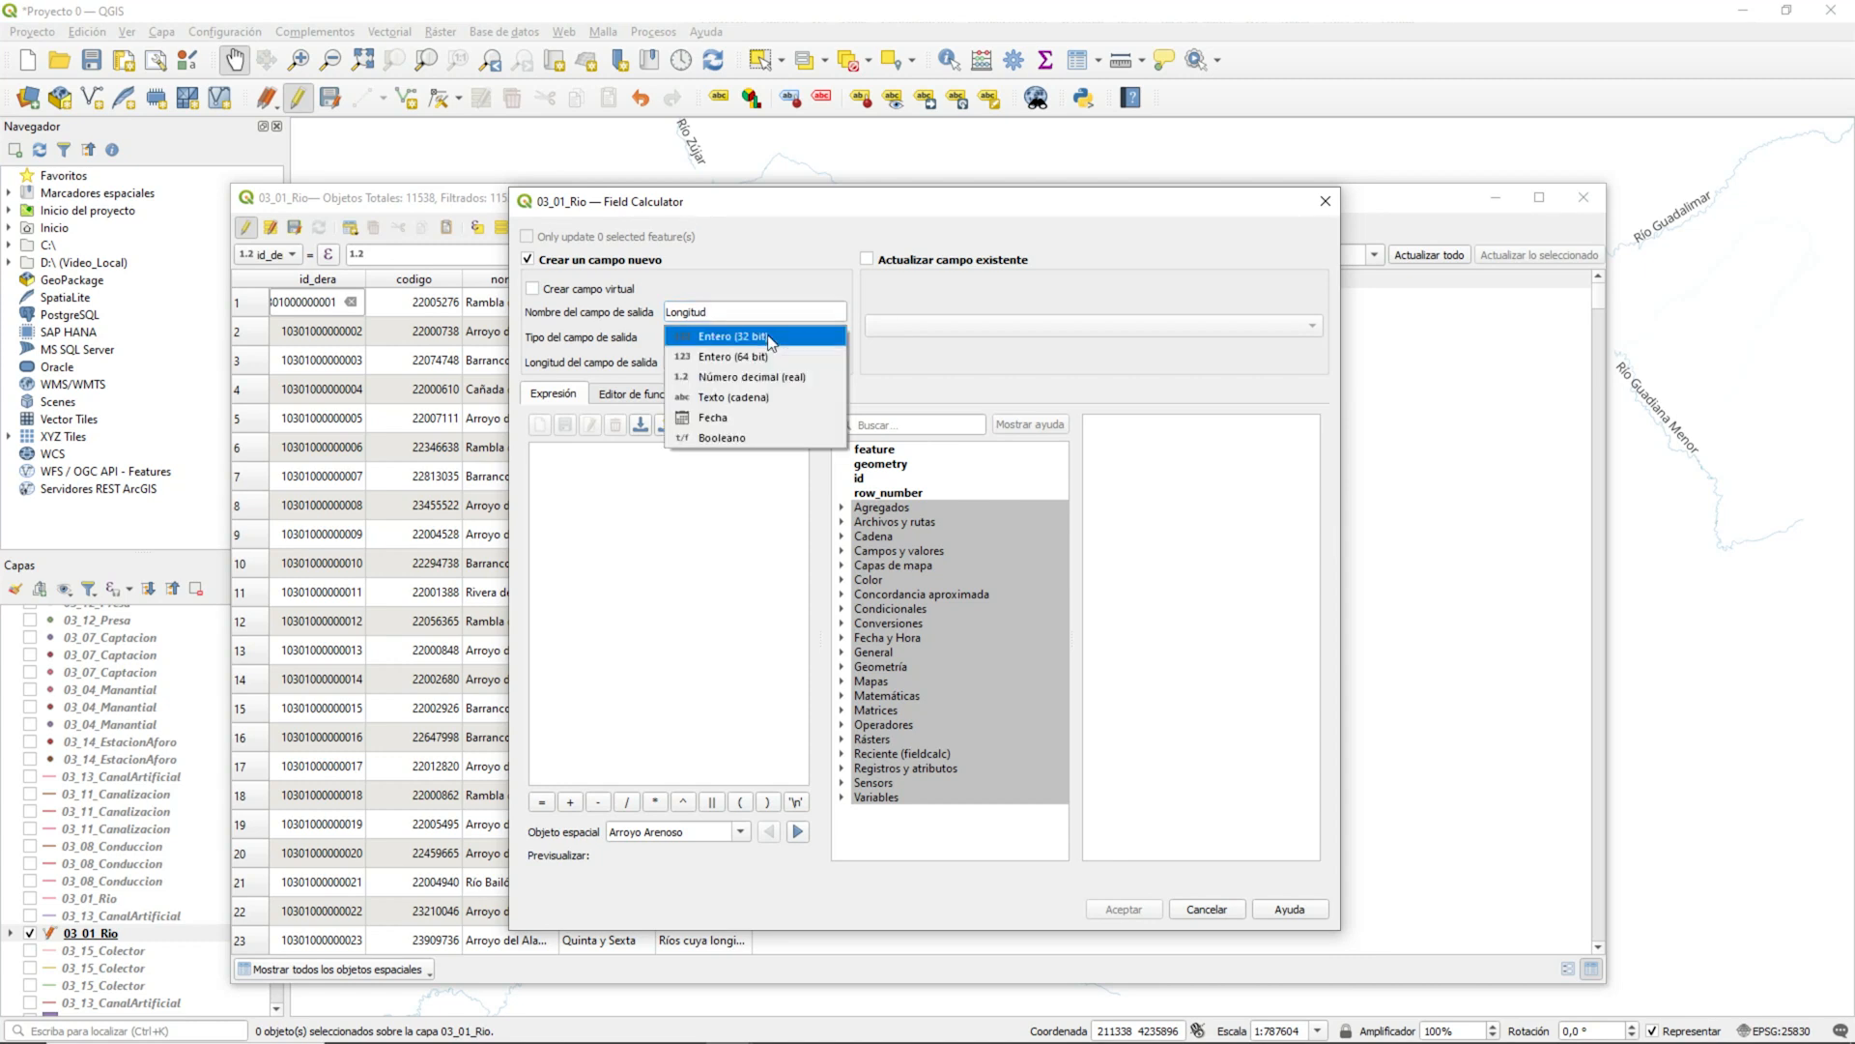
click(779, 385)
double_click(680, 363)
text(20)
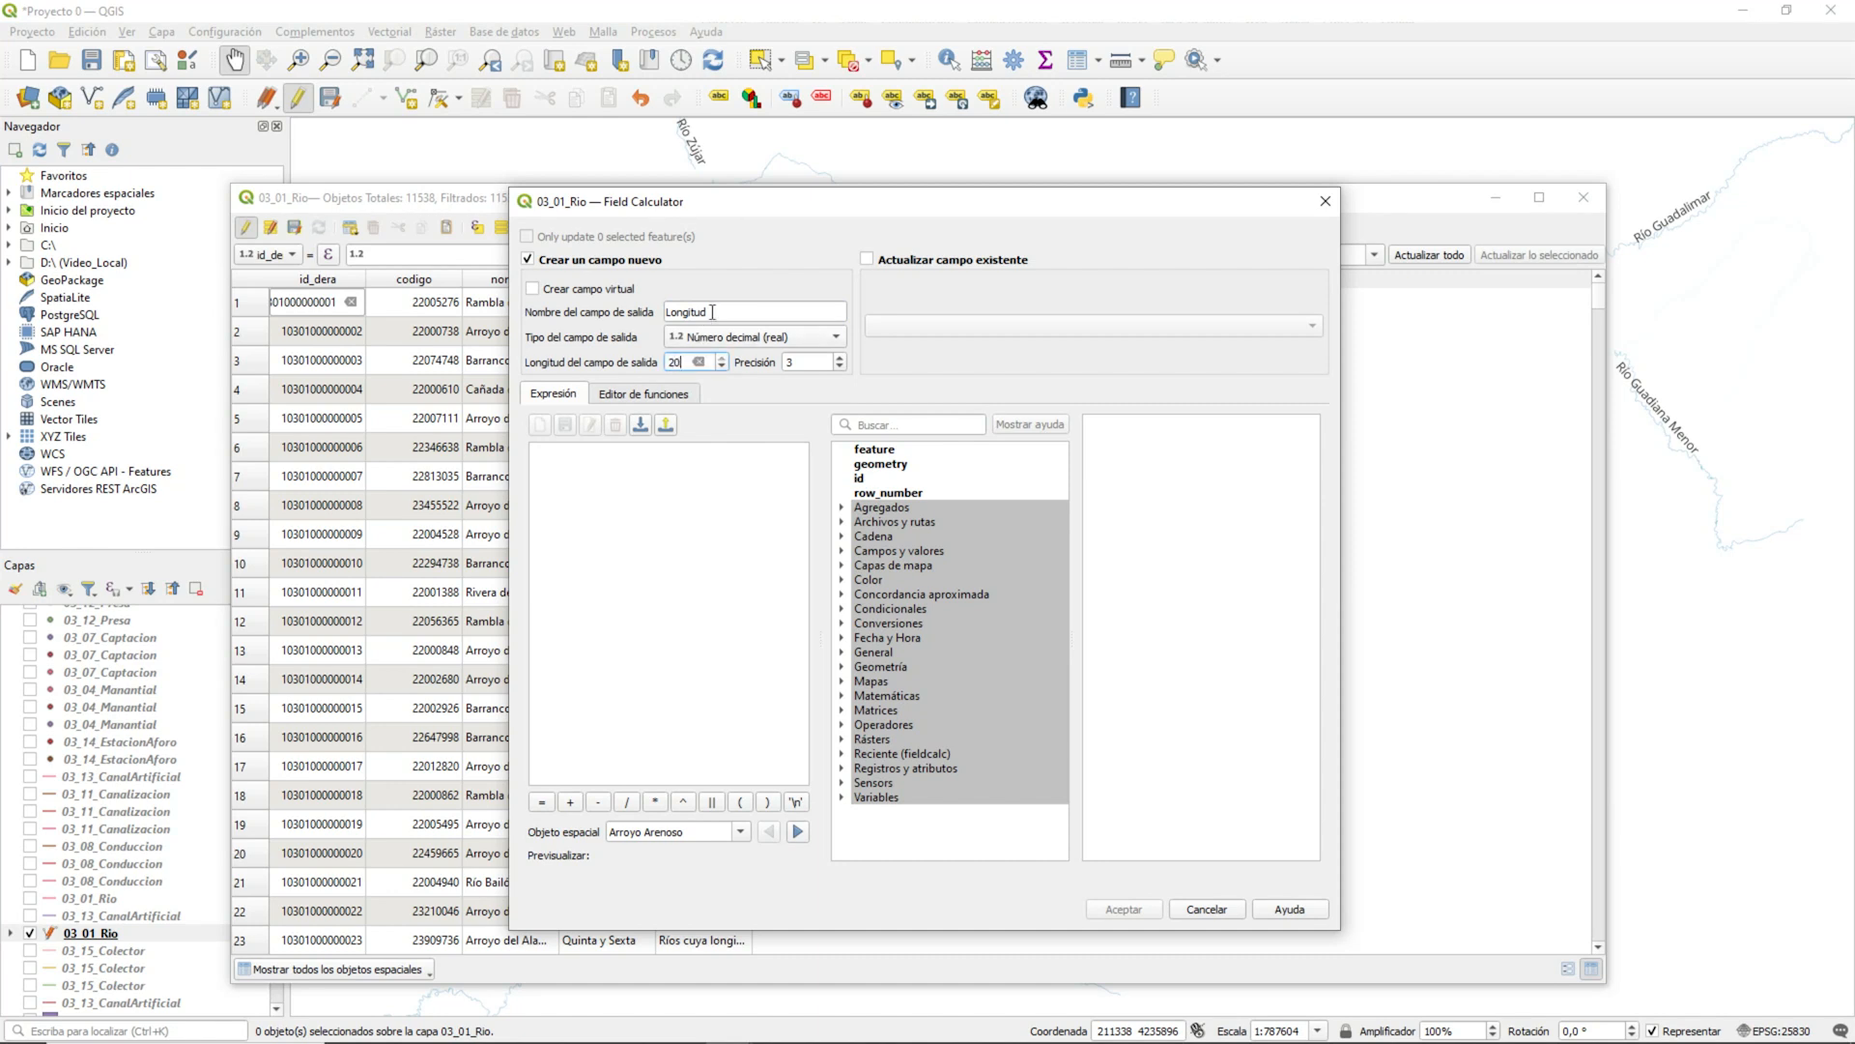
Step: Insert the geometry function $length as the expression and calculate the Longitud field for all records
click(841, 667)
scroll(923, 662, down, 10)
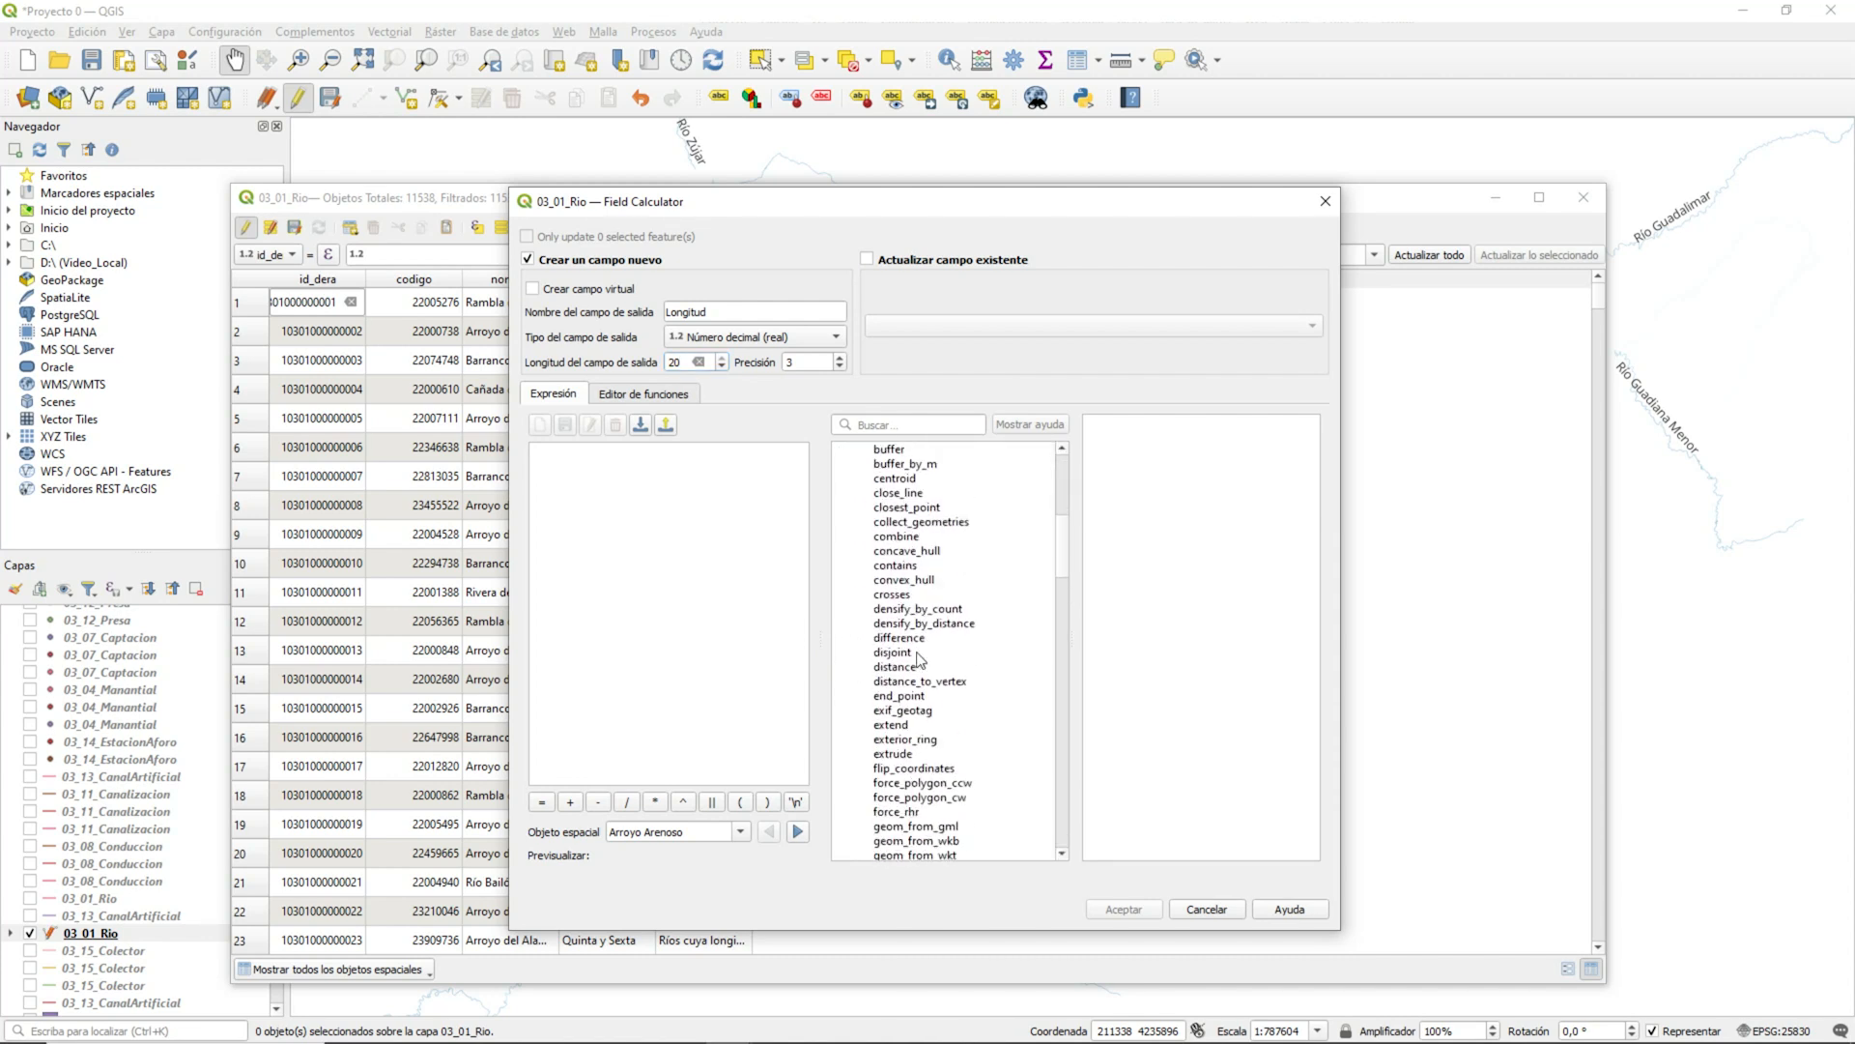
scroll(923, 662, down, 10)
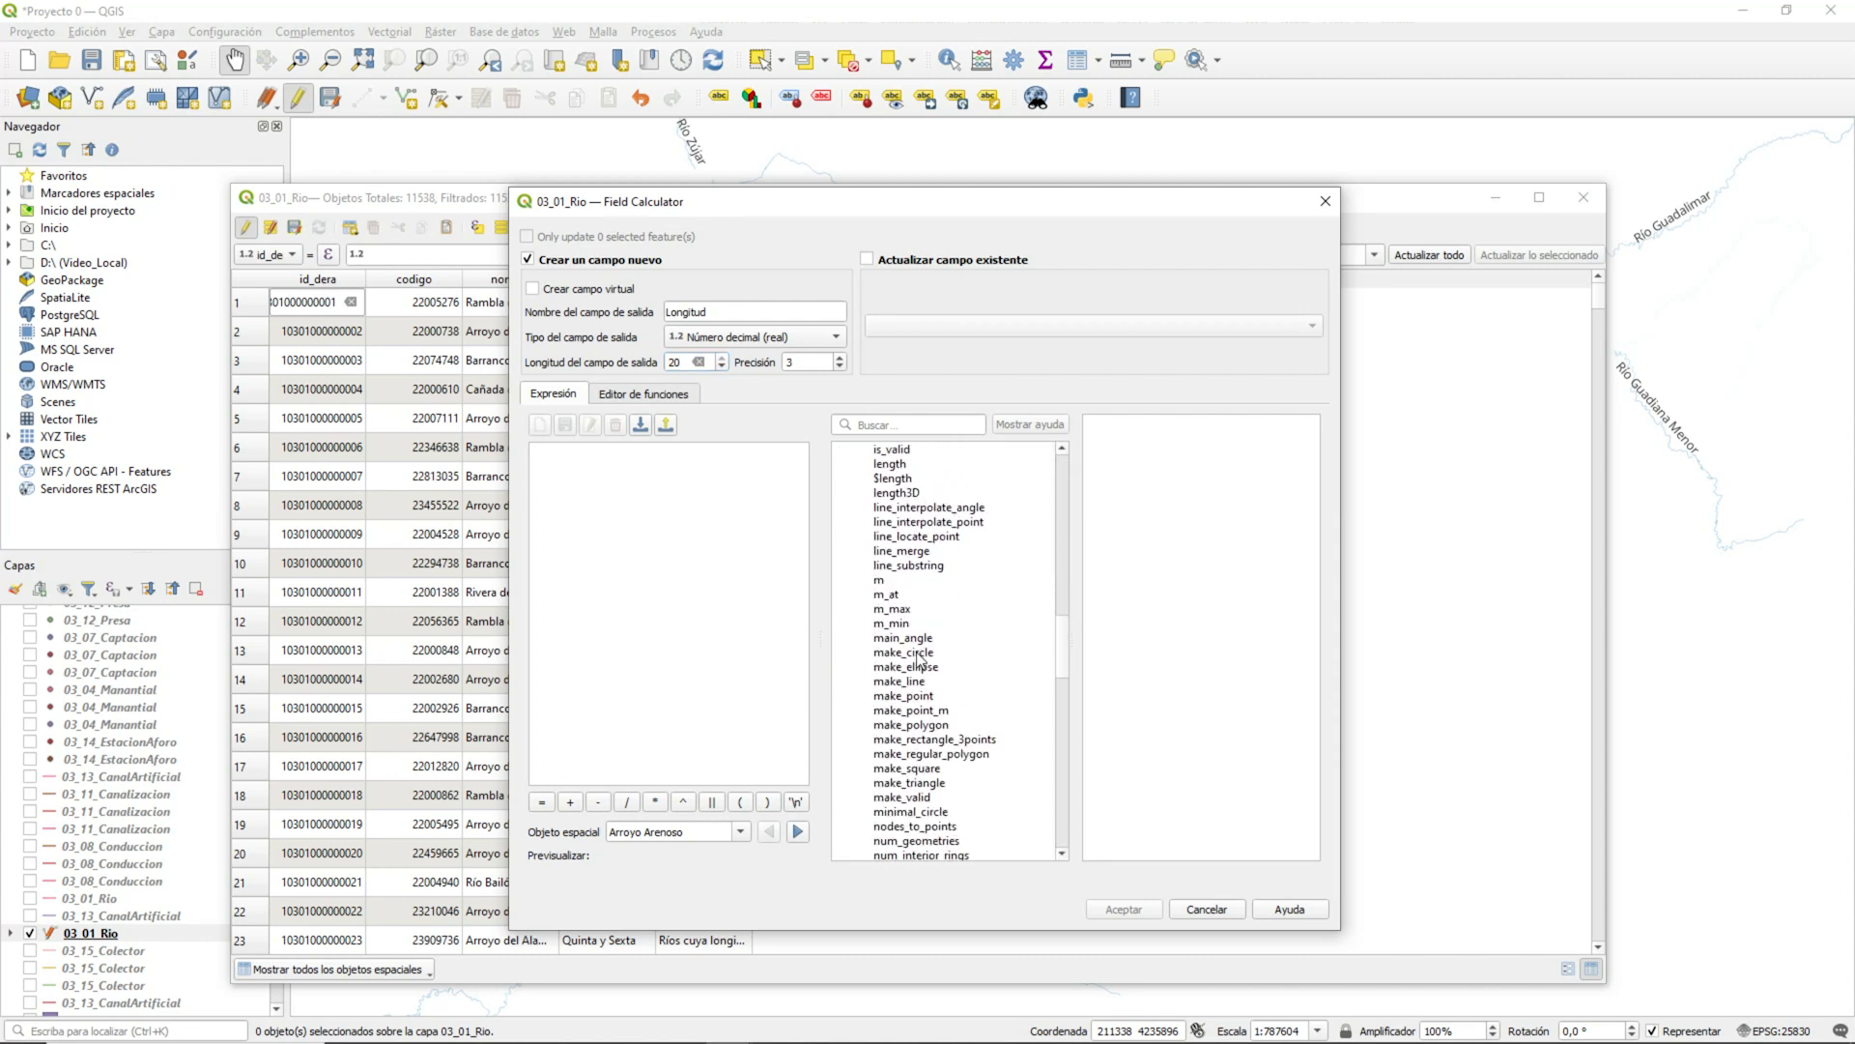
scroll(920, 661, up, 2)
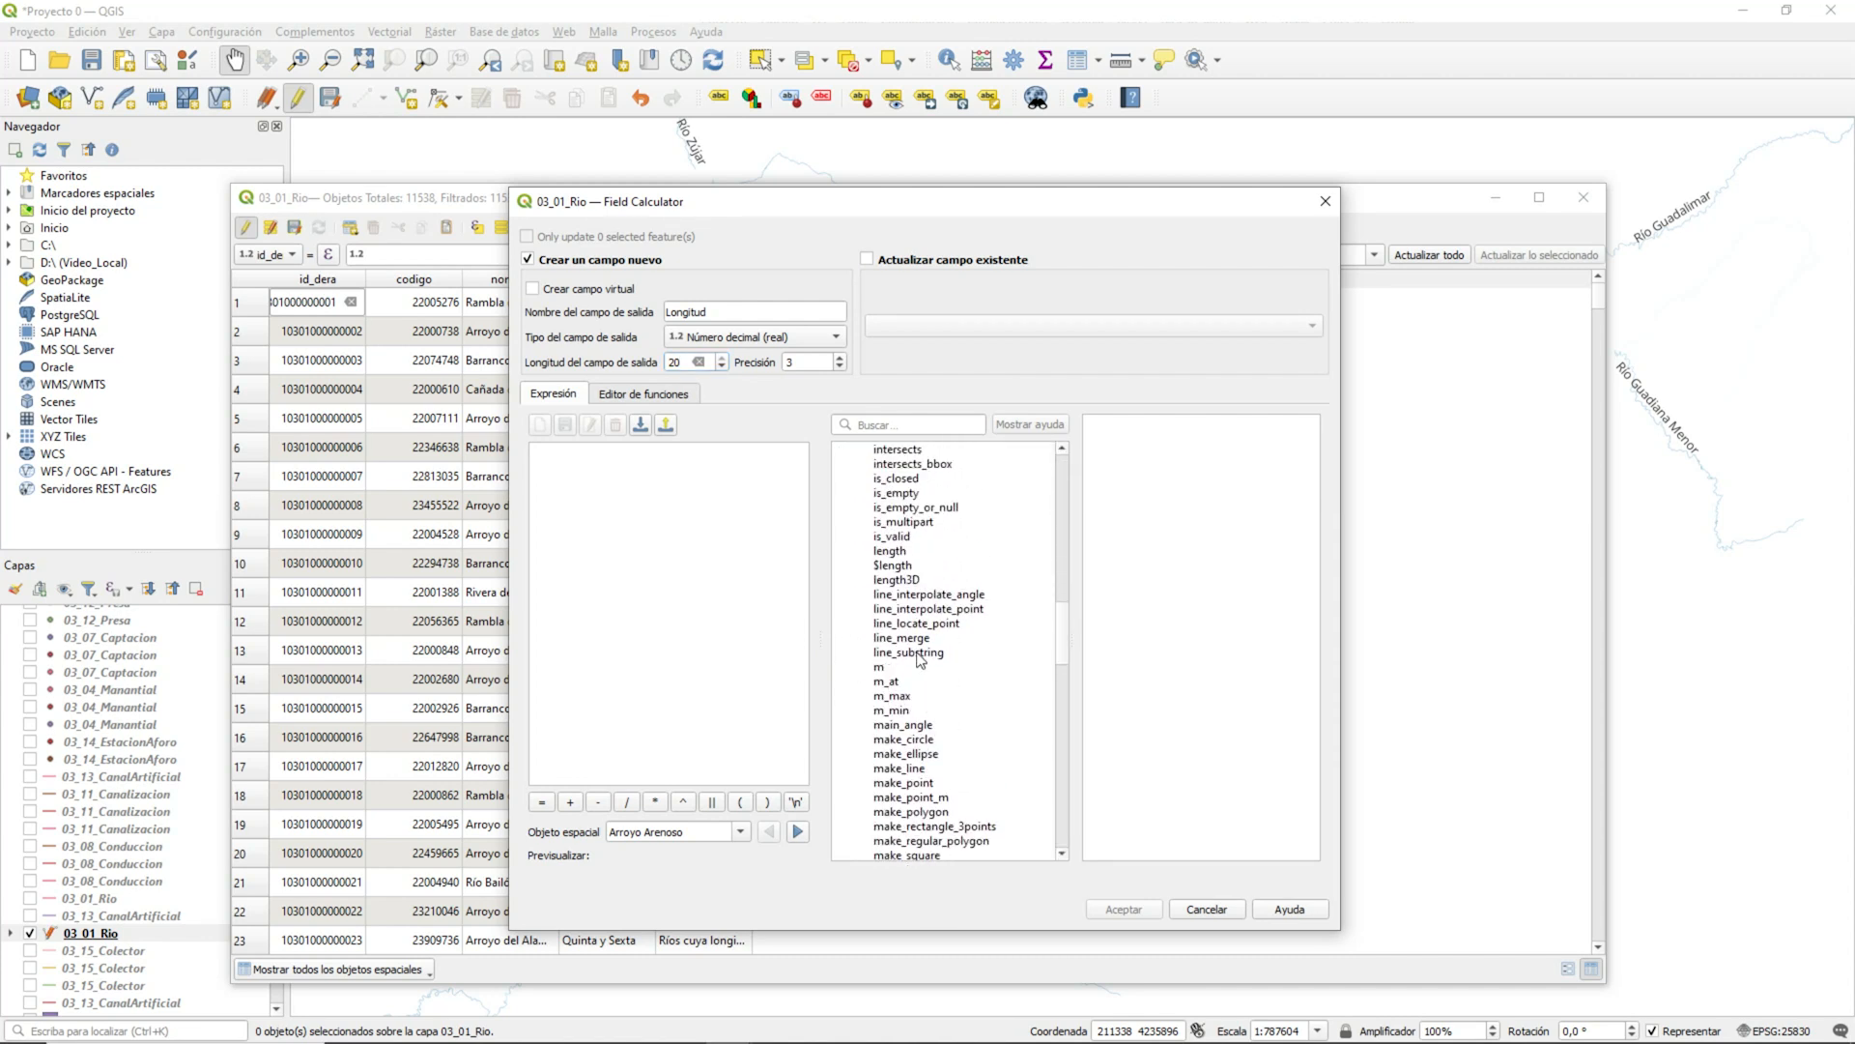
double_click(880, 566)
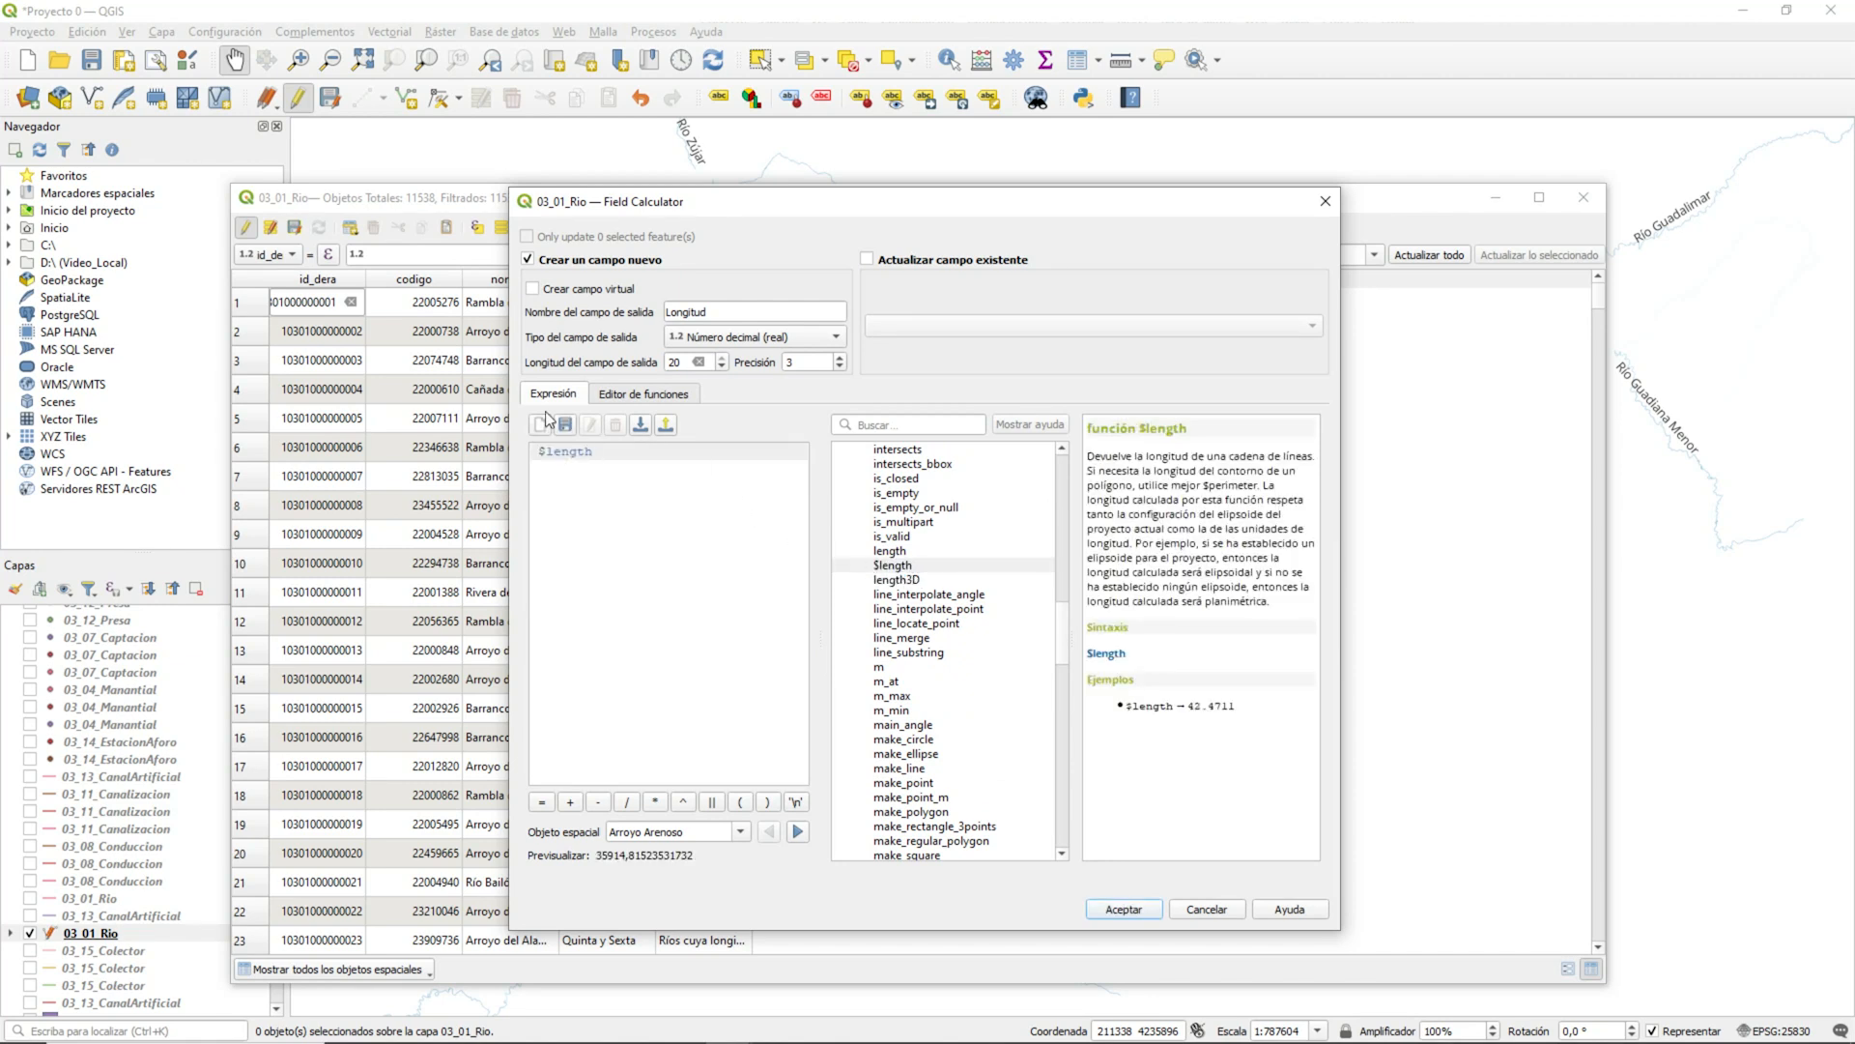
click(1136, 909)
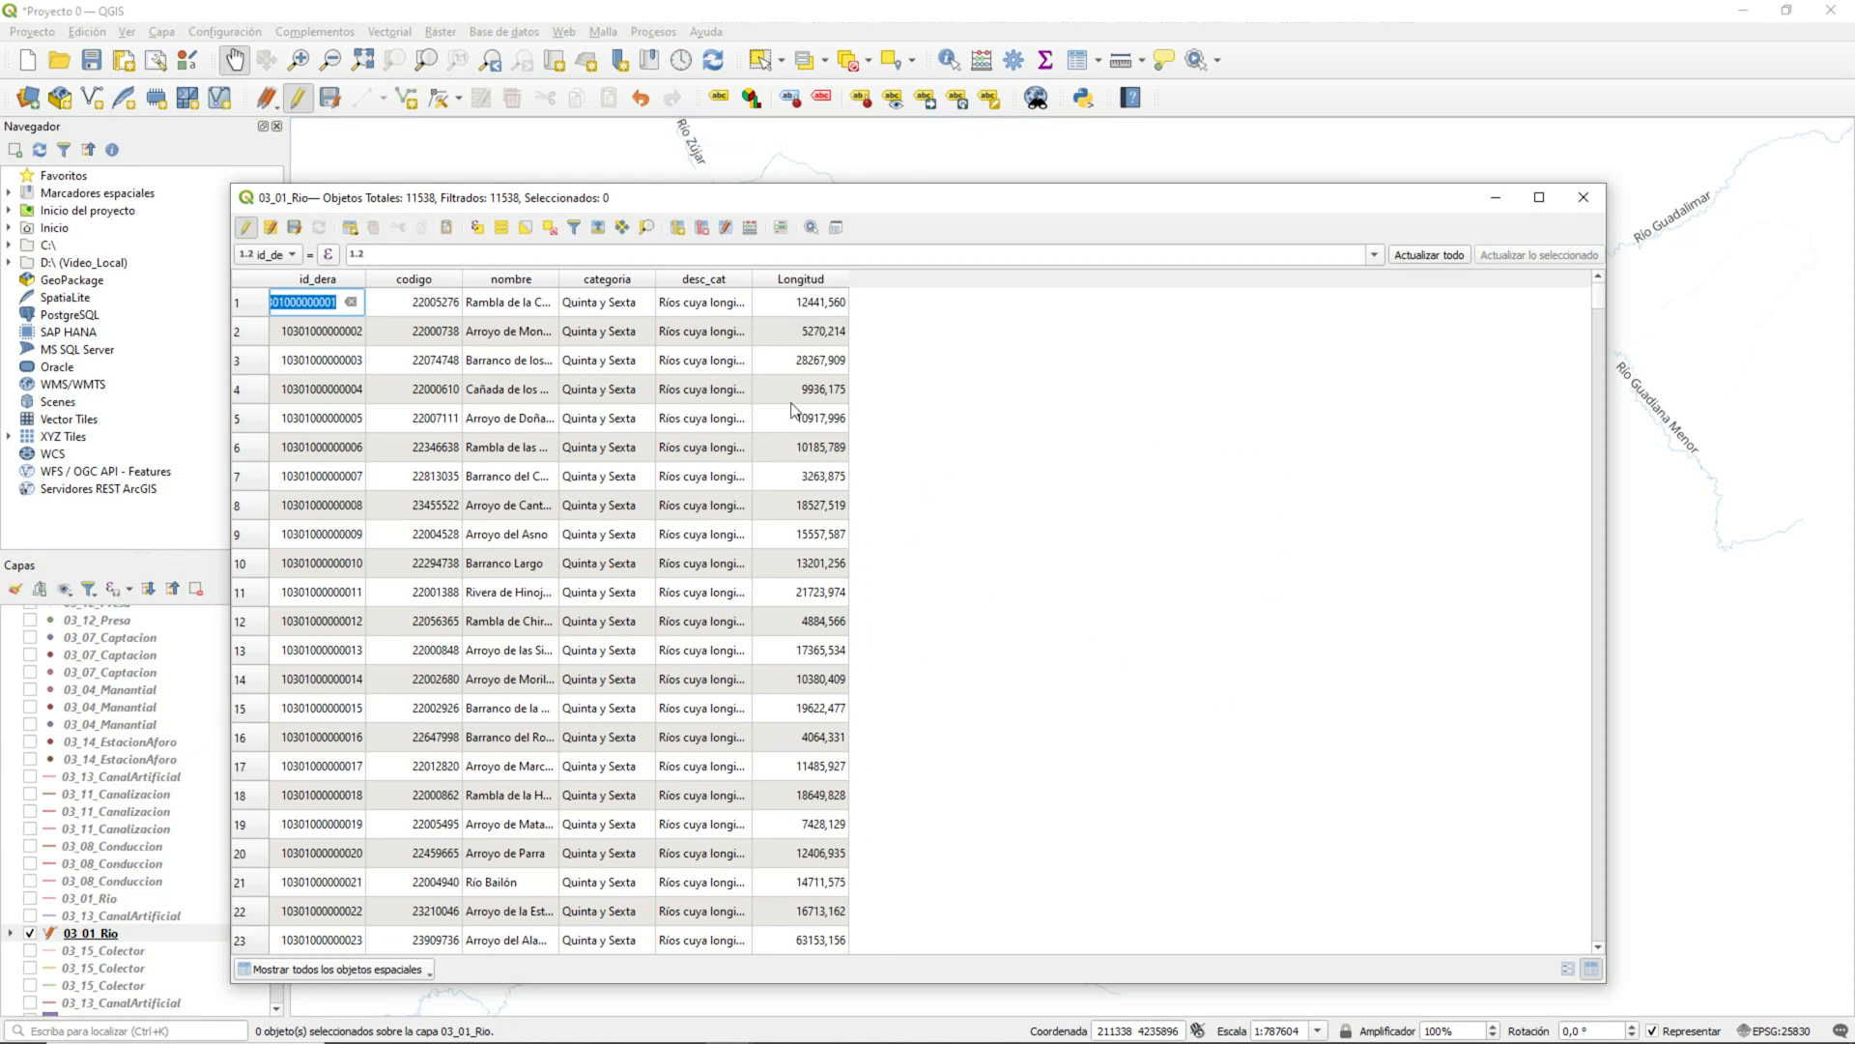
Step: Review the calculated Longitud values of the river records and close the attribute table
scroll(828, 559, down, 5)
scroll(827, 571, down, 2)
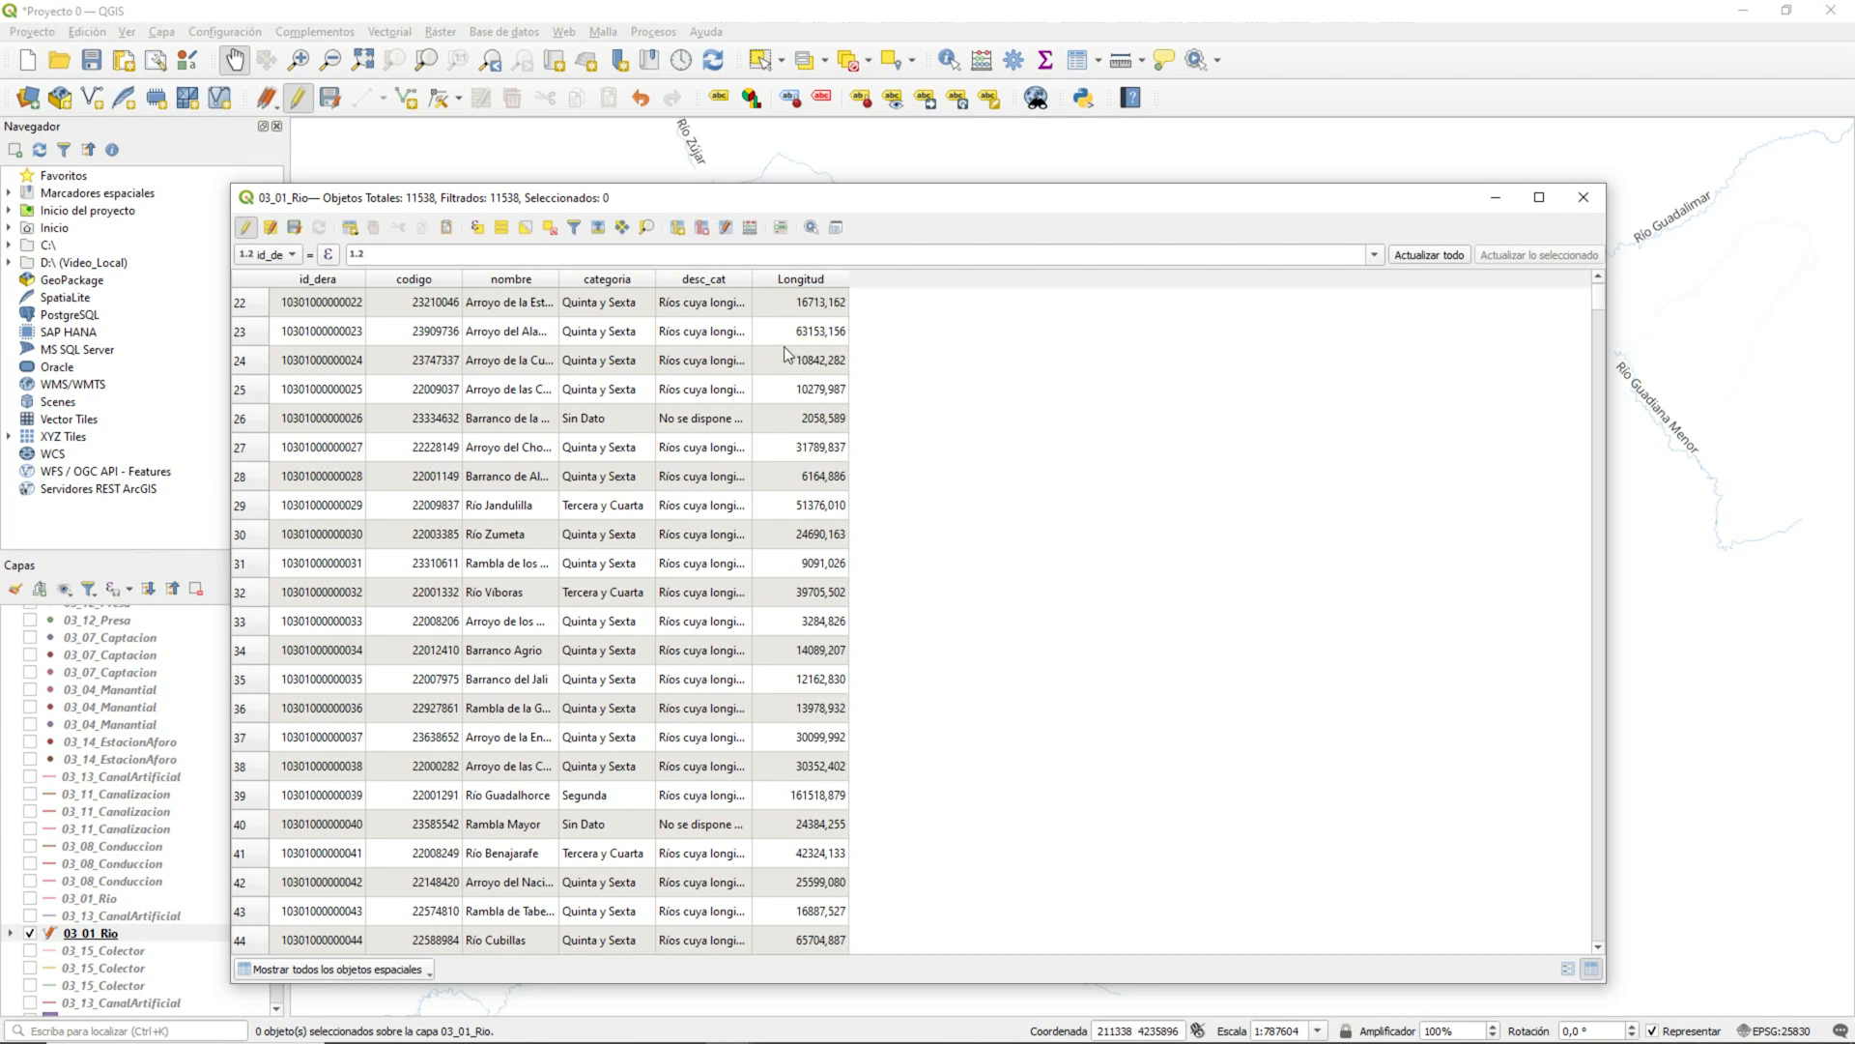
click(1583, 198)
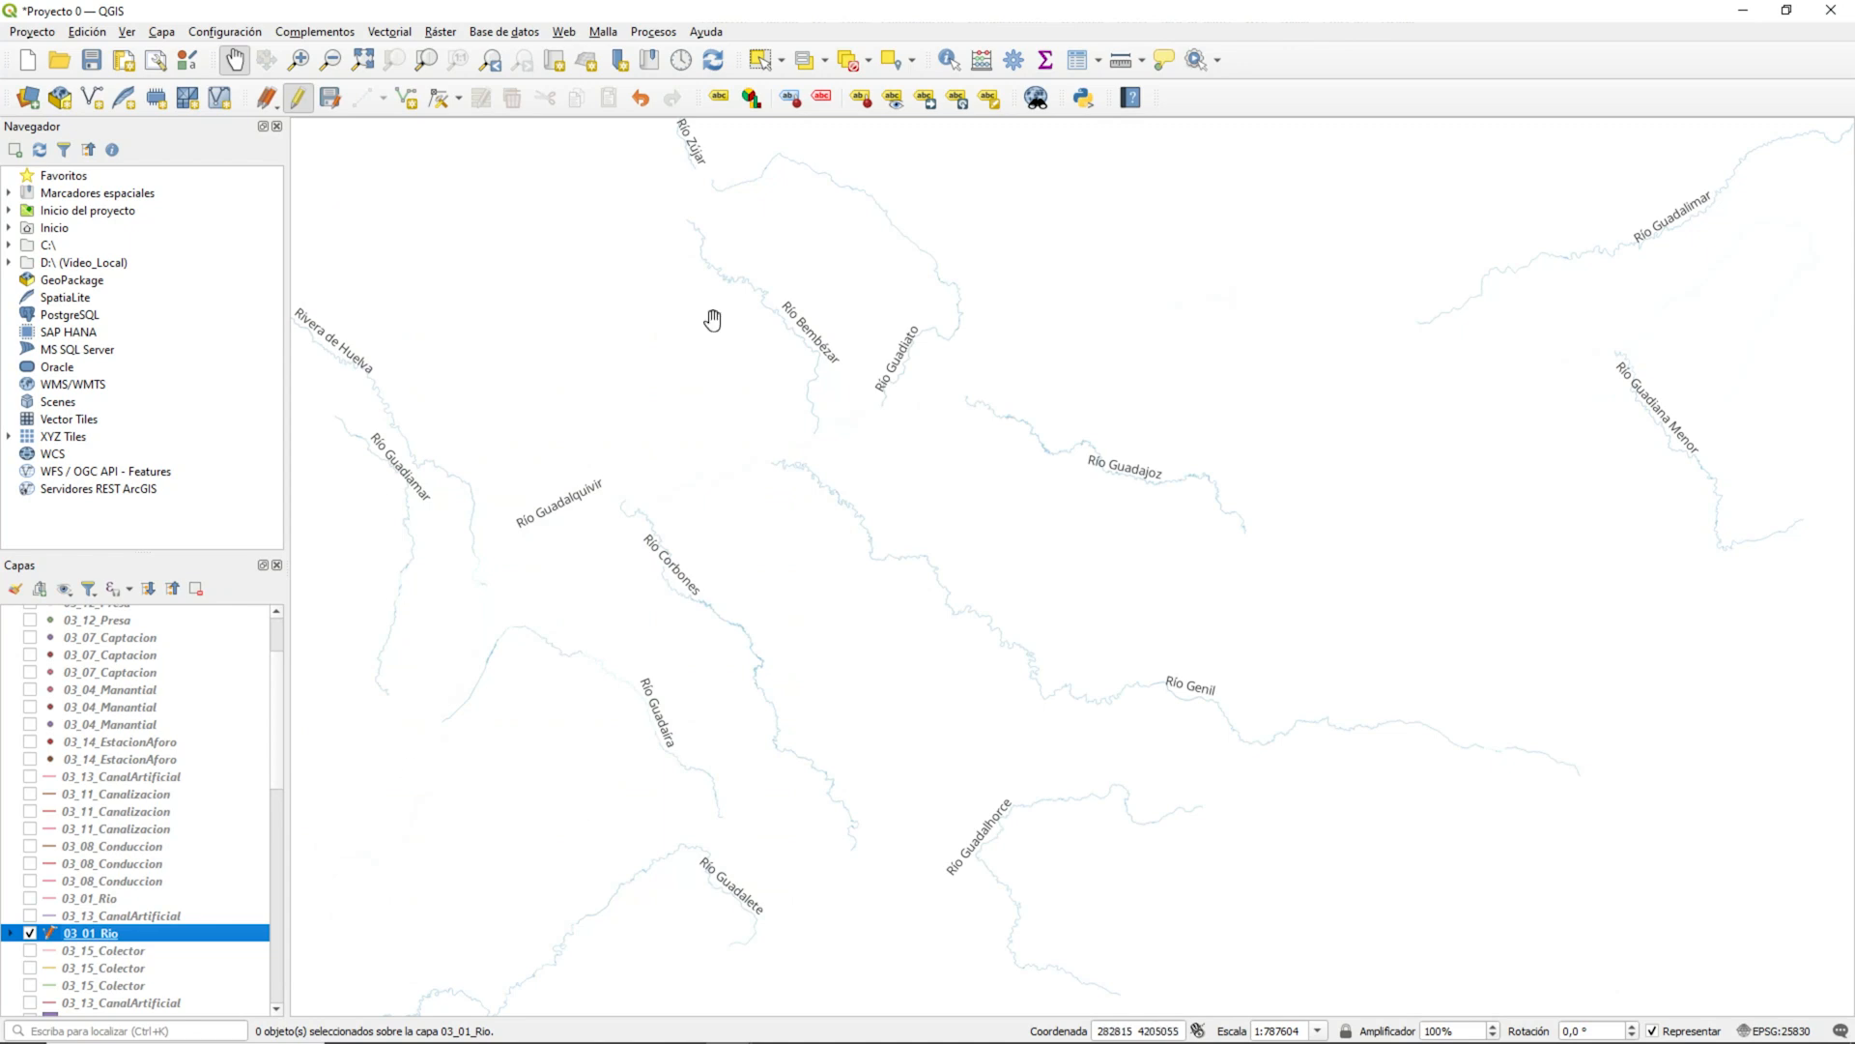
Step: End the editing session of the 03_01_Rio layer and save the project
click(299, 104)
click(879, 541)
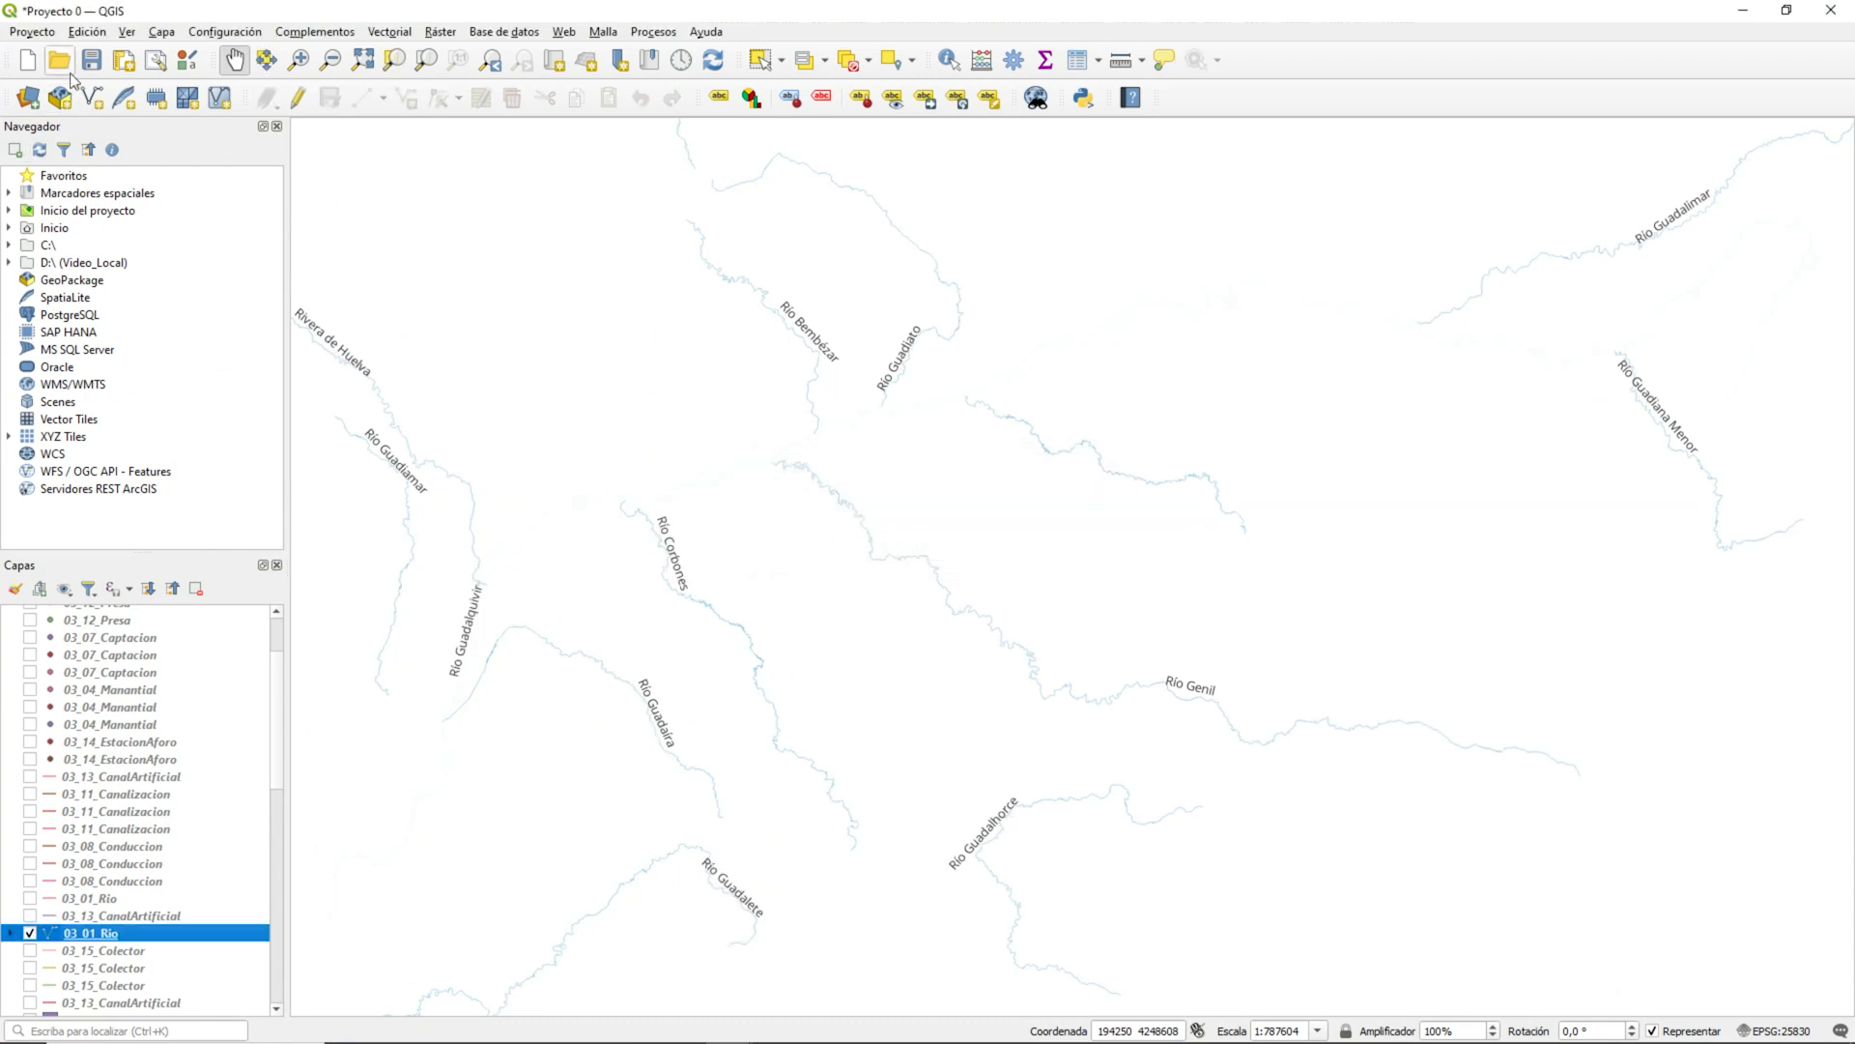
click(30, 35)
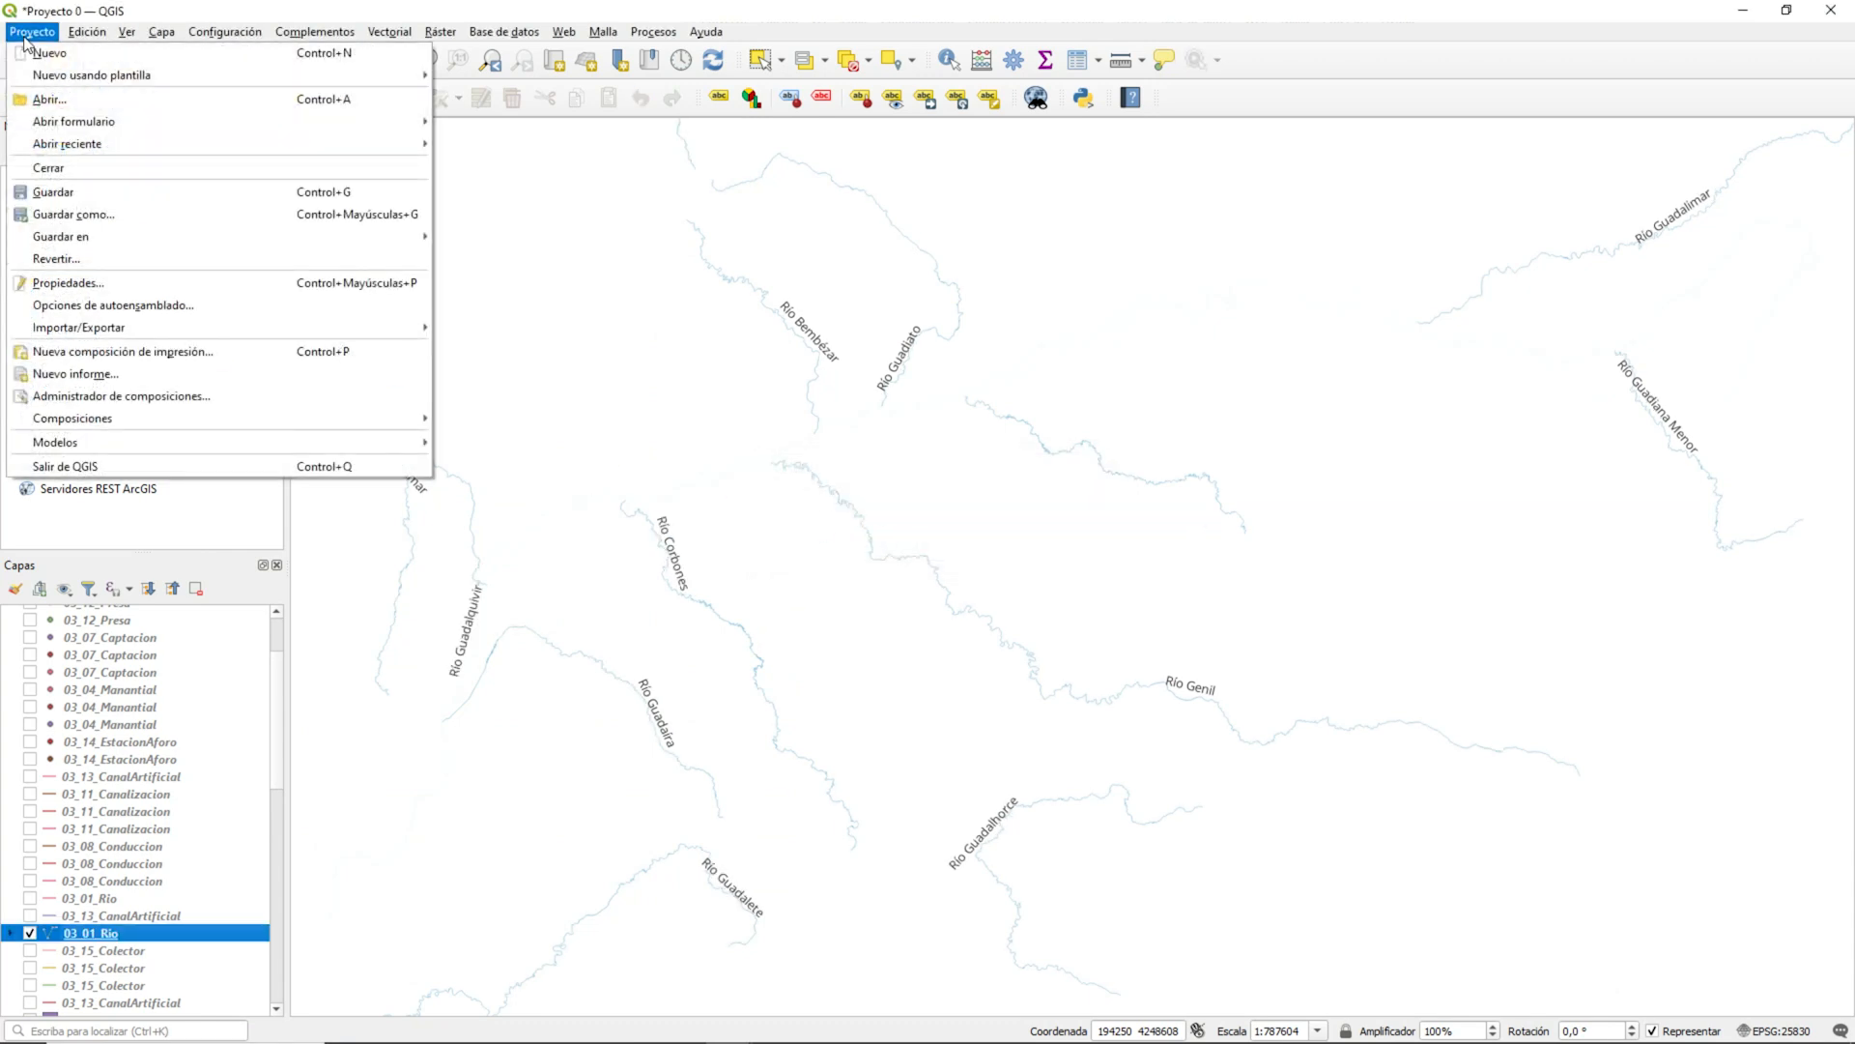
click(55, 199)
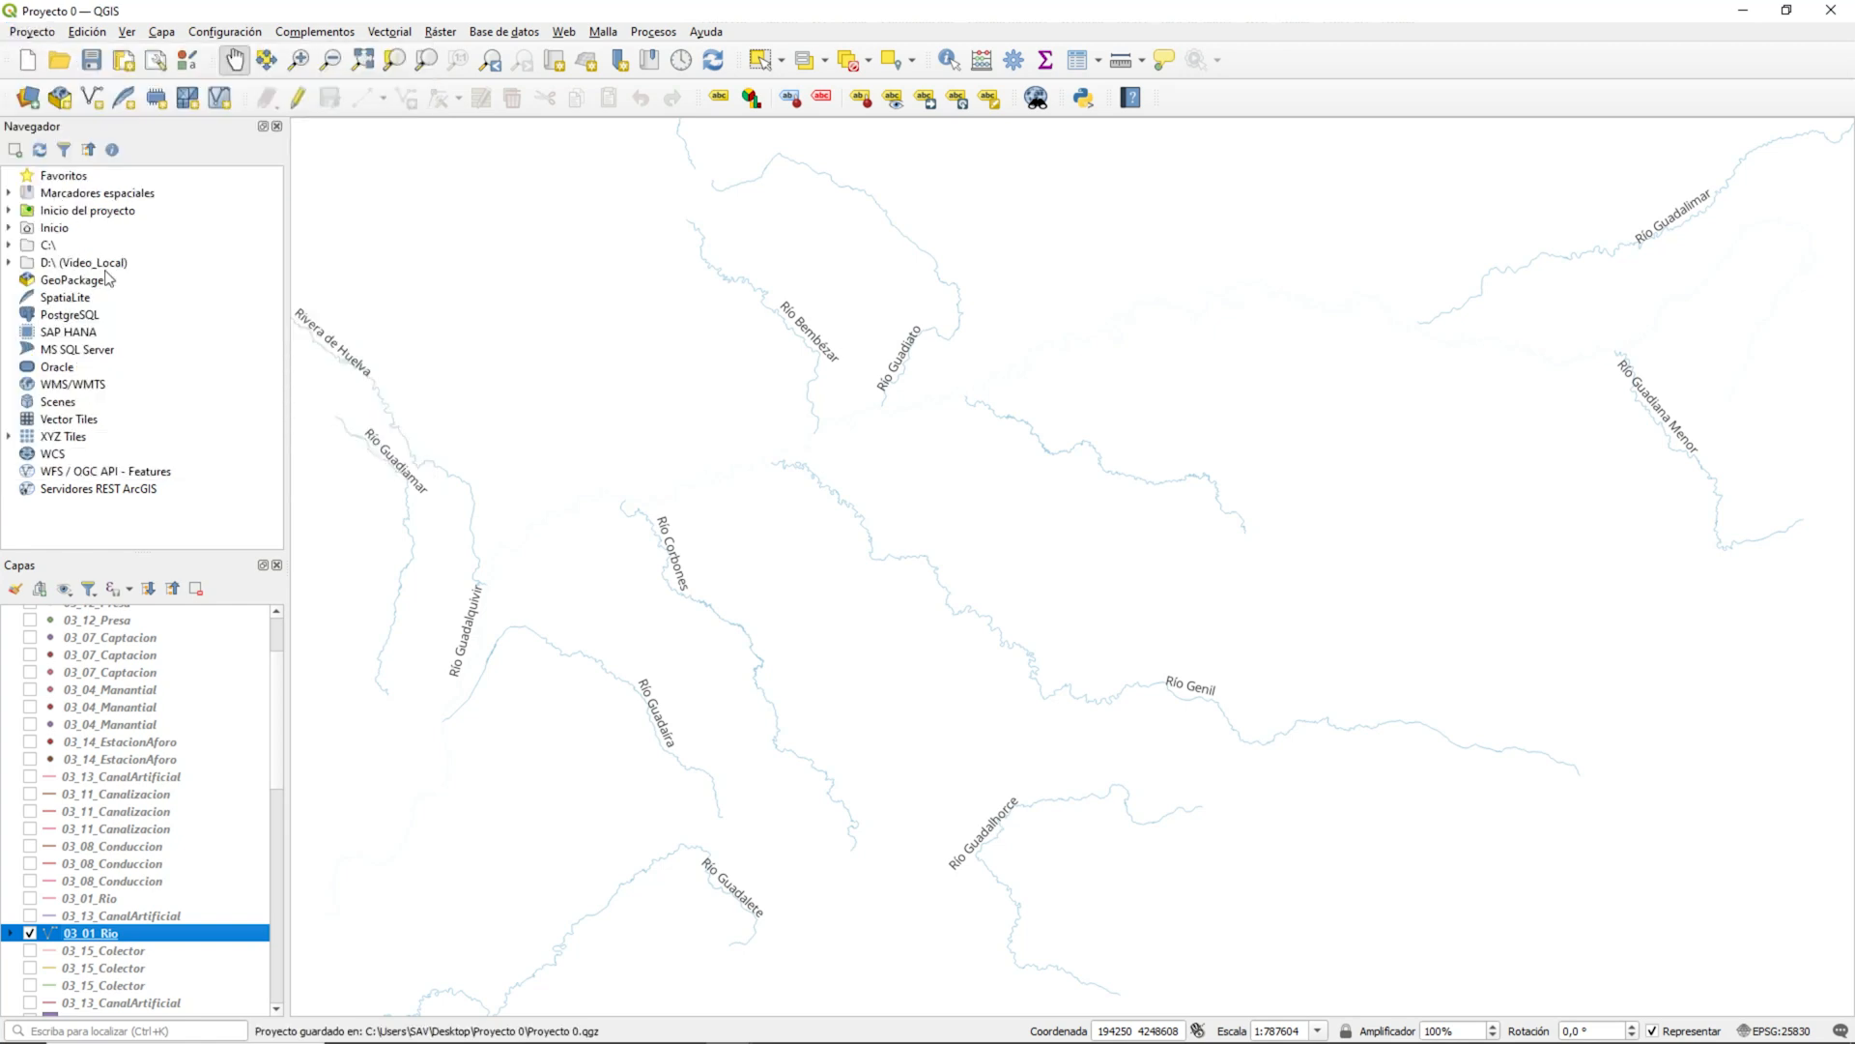